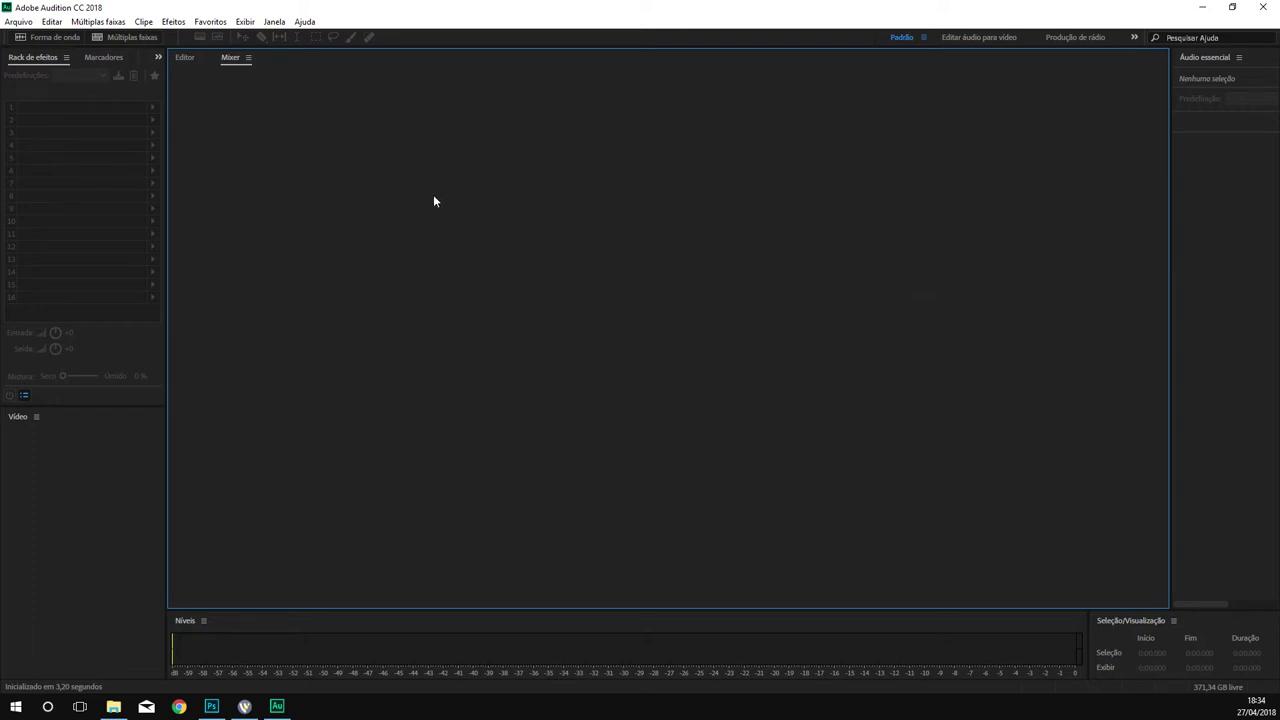
Create a multitrack session named Sessão sem título 1 with no template, 48000 Hz, 32-bit and stereo master, replacing the existing session file
click(19, 22)
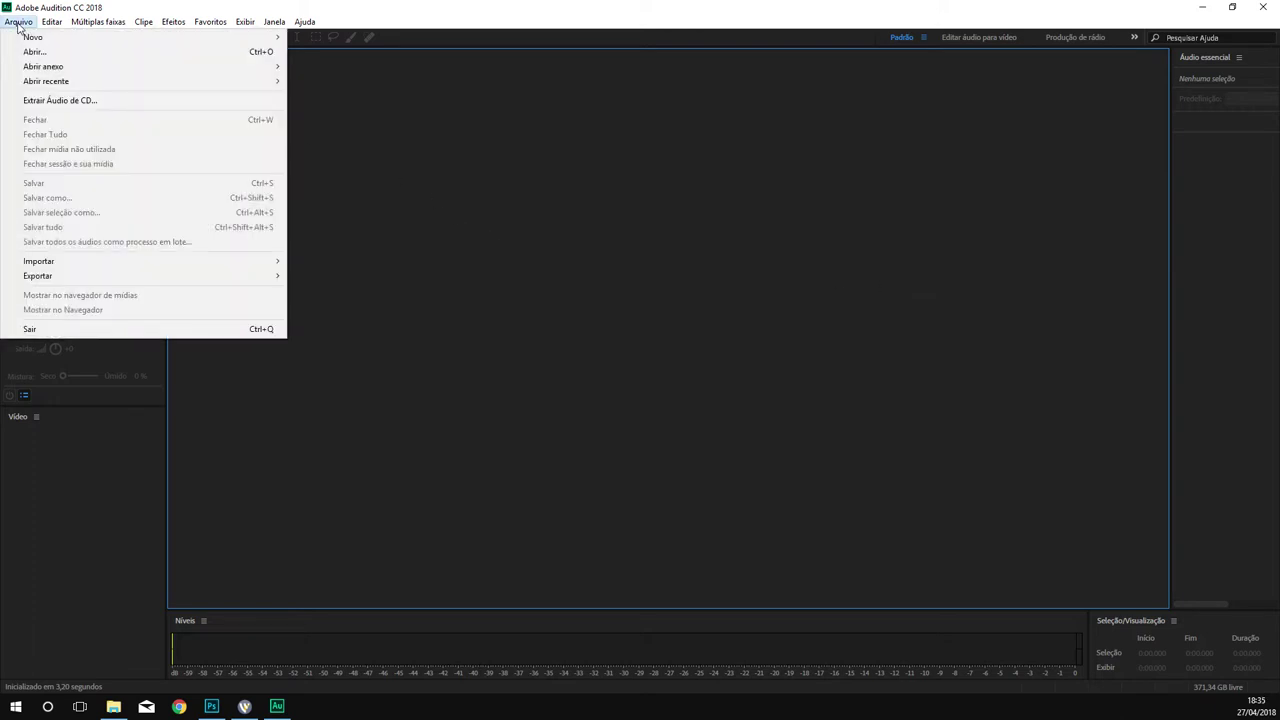
mouse_move(40, 42)
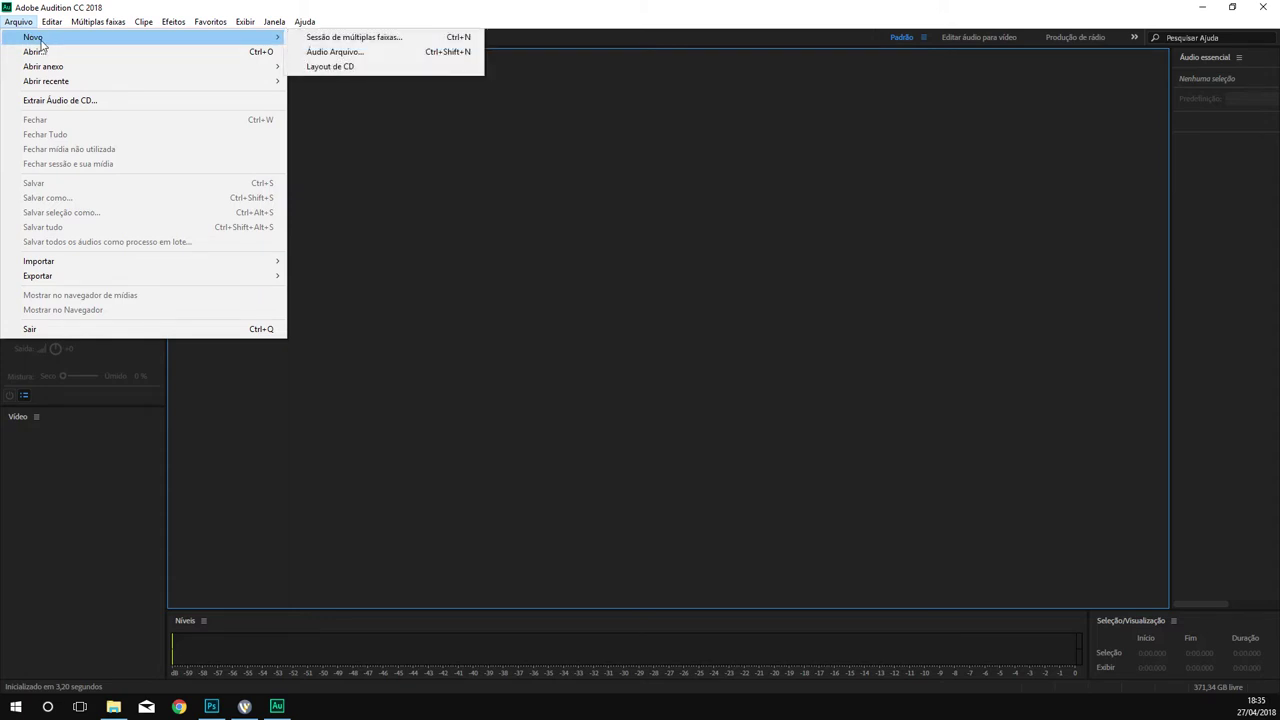
click(352, 37)
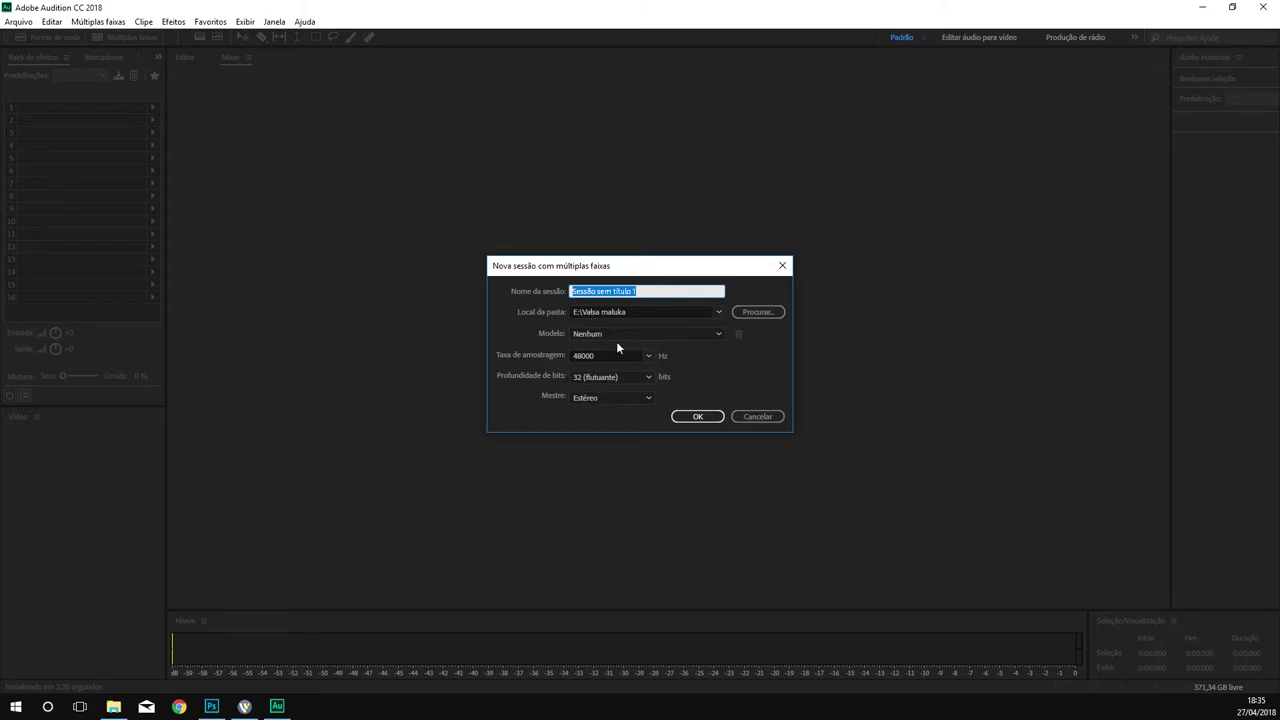
click(696, 334)
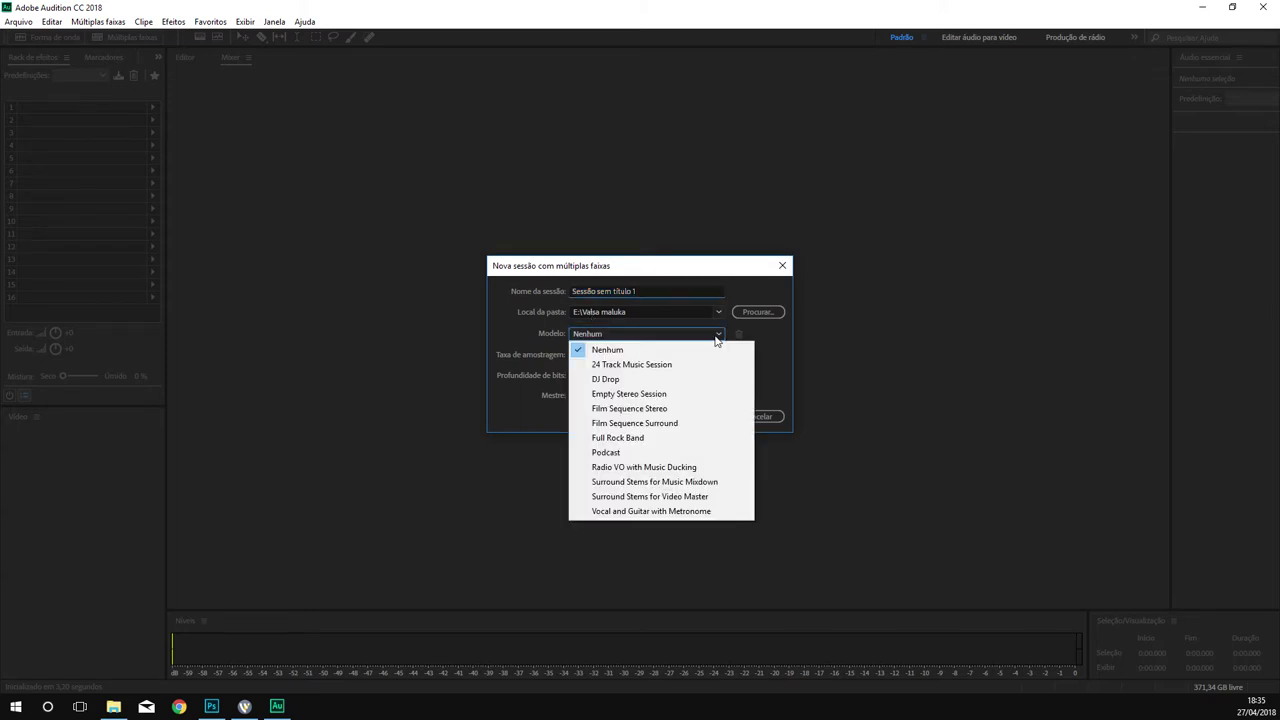
click(784, 372)
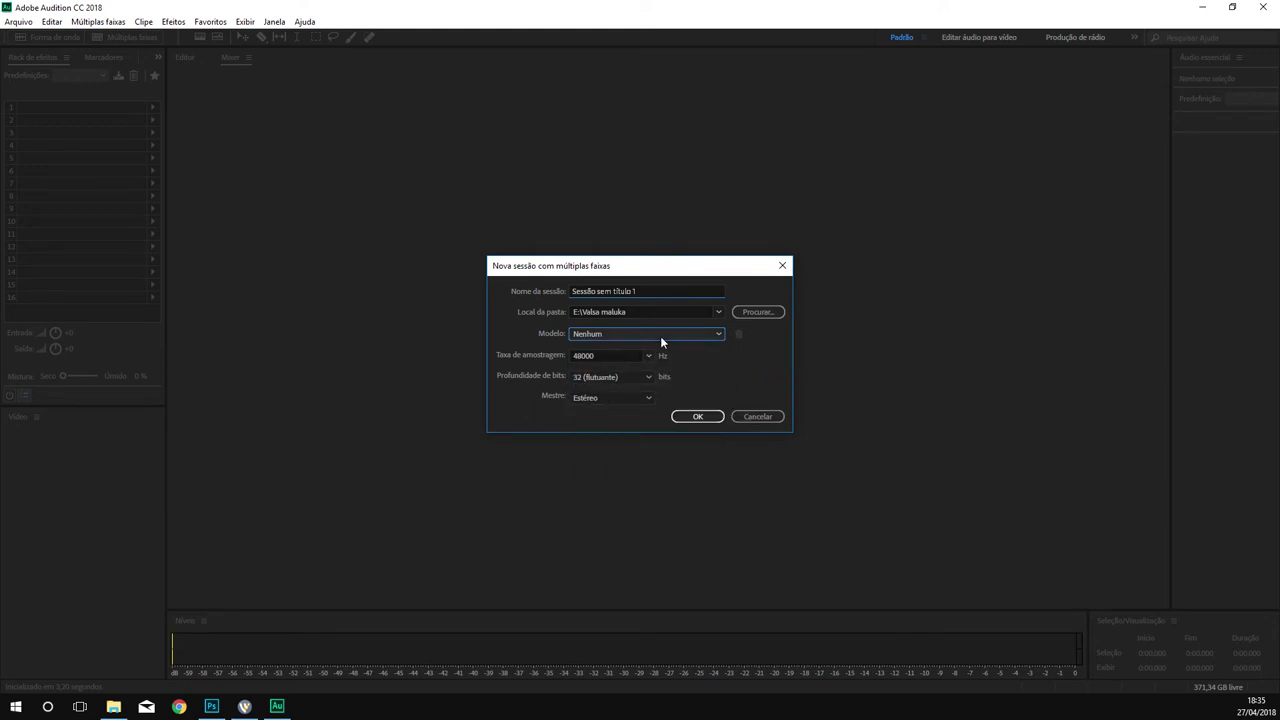
click(710, 337)
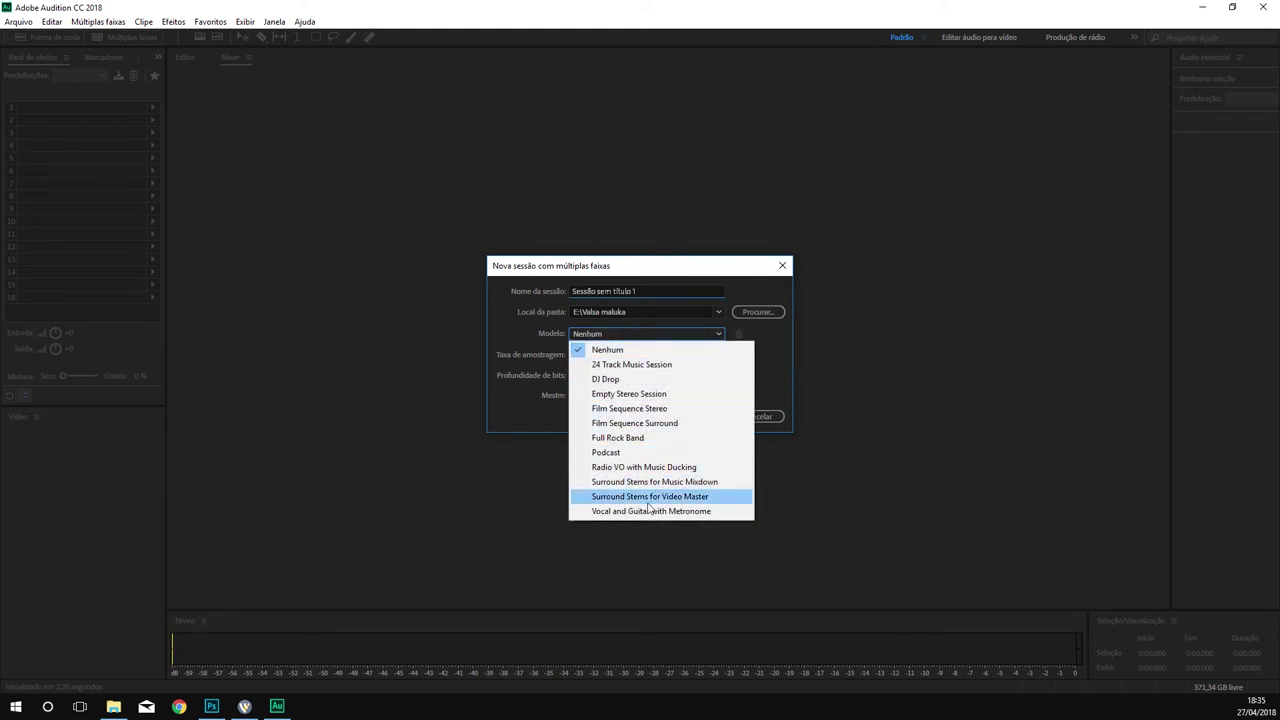
click(774, 374)
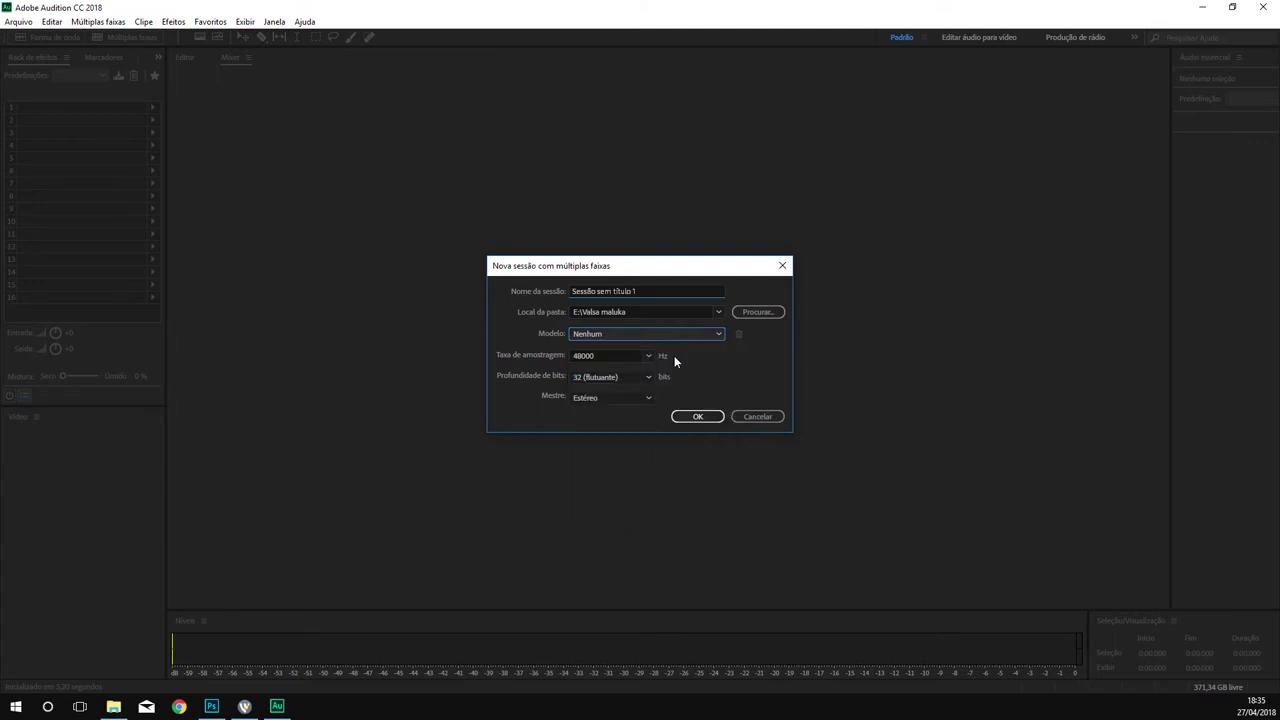
click(700, 417)
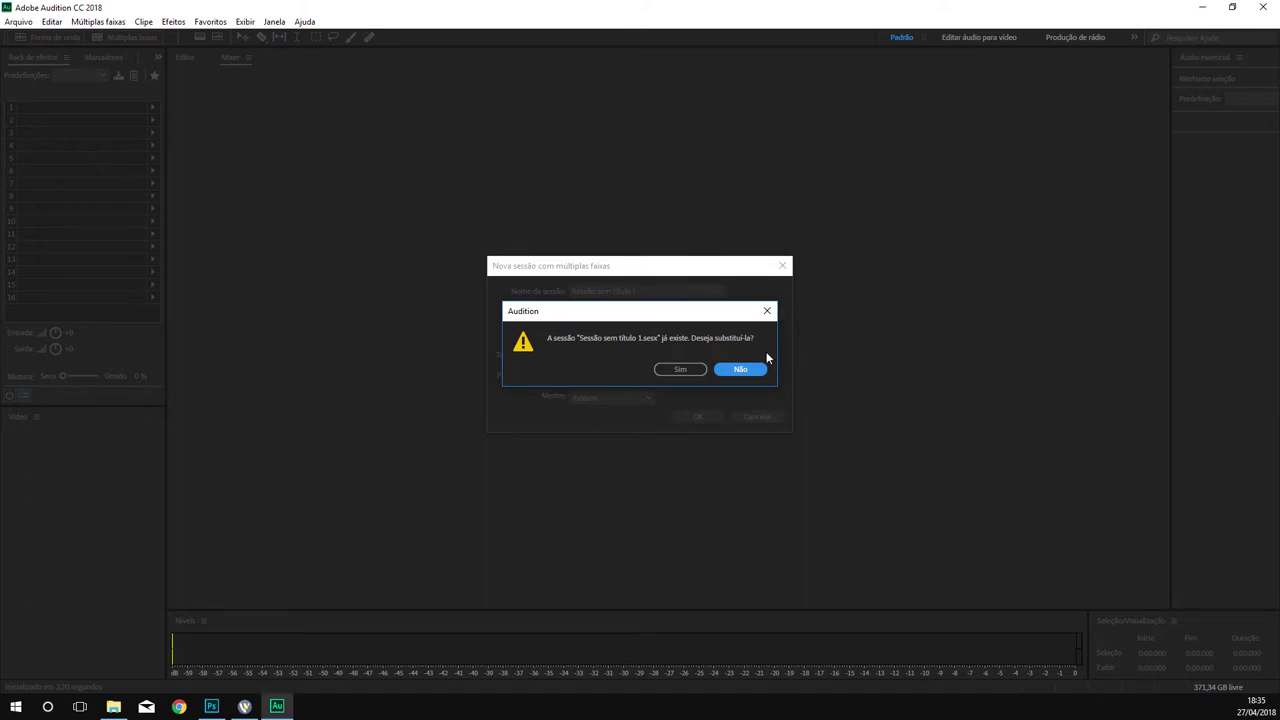
click(687, 372)
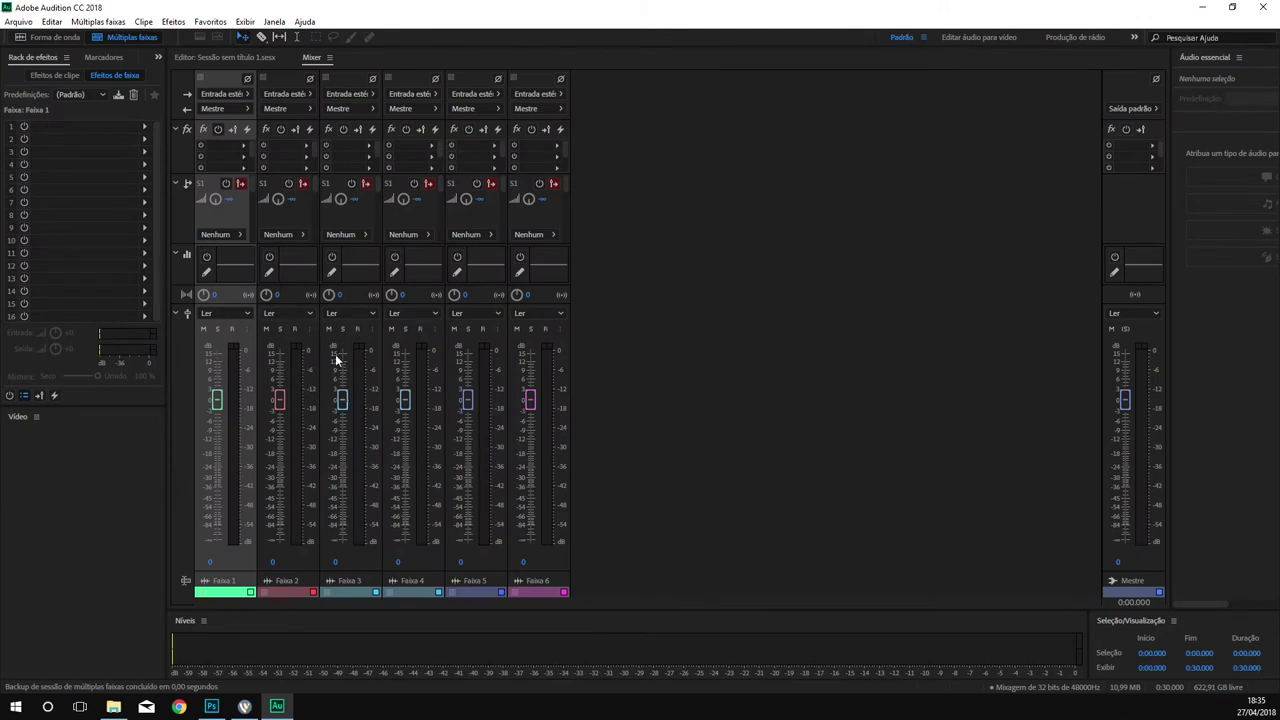
Try arming Faixa 1 and Faixa 2 for recording with the default stereo input, and disarm both
click(233, 329)
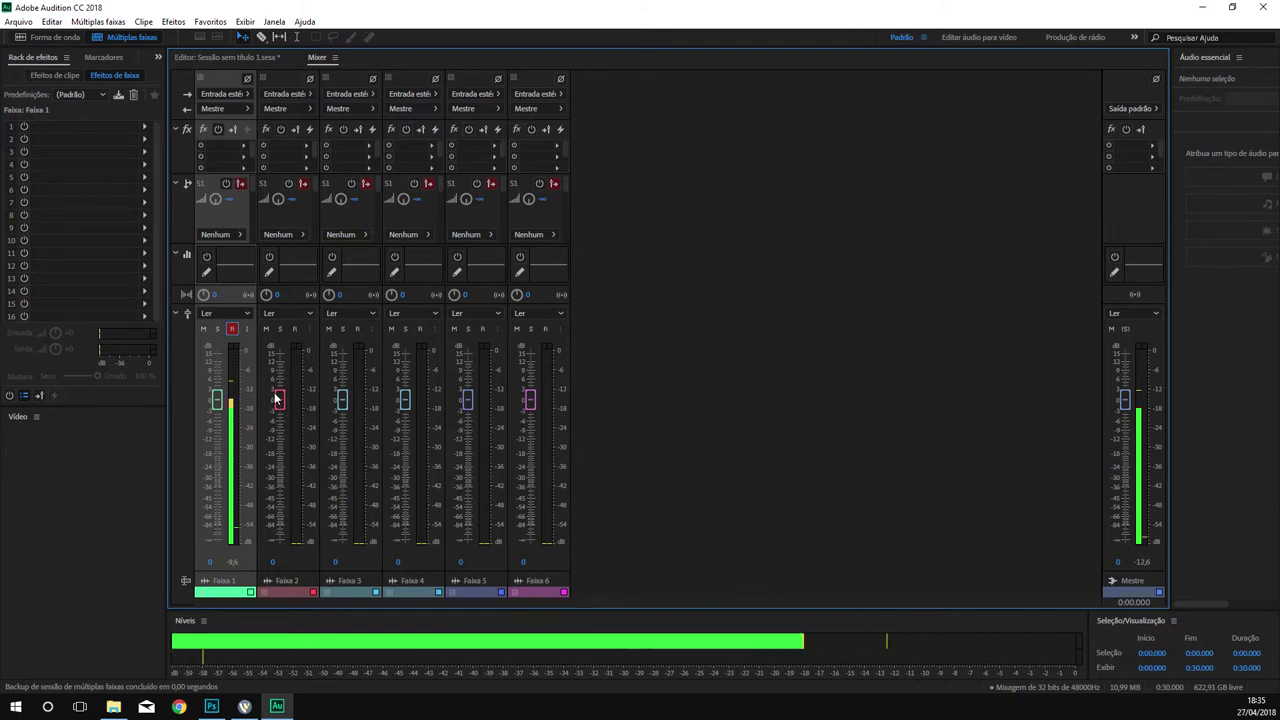
click(294, 329)
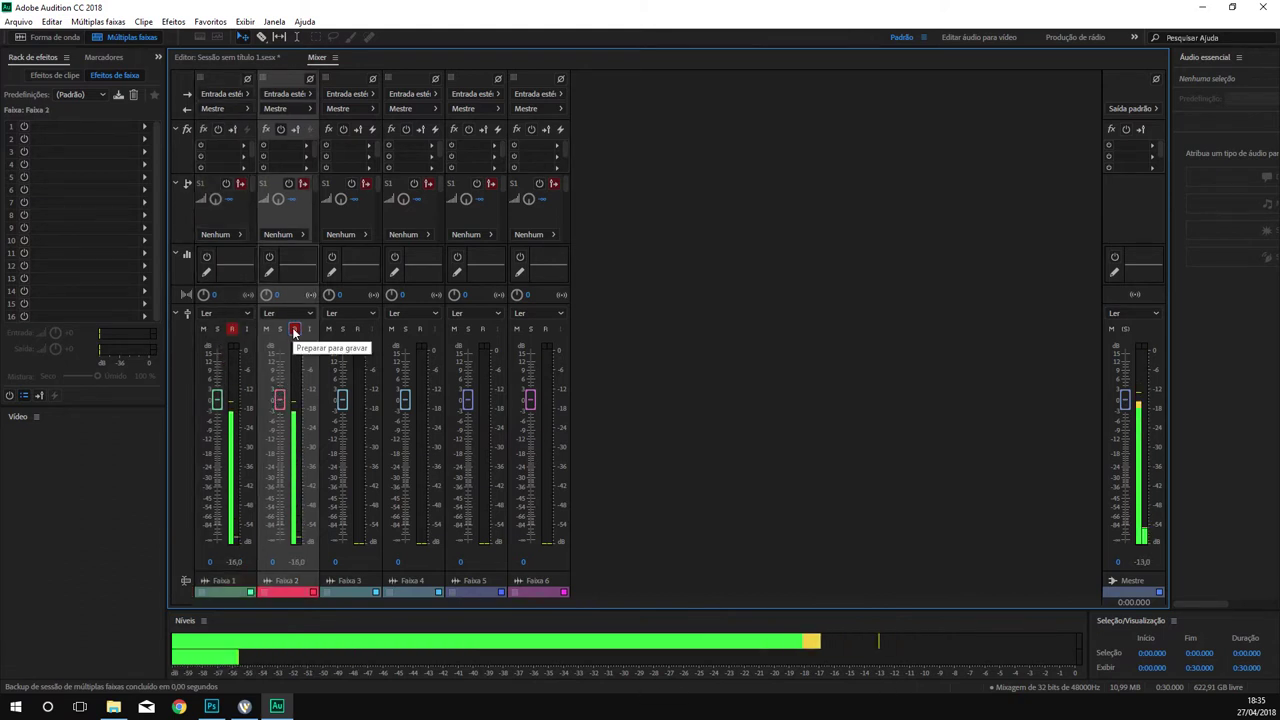
click(294, 329)
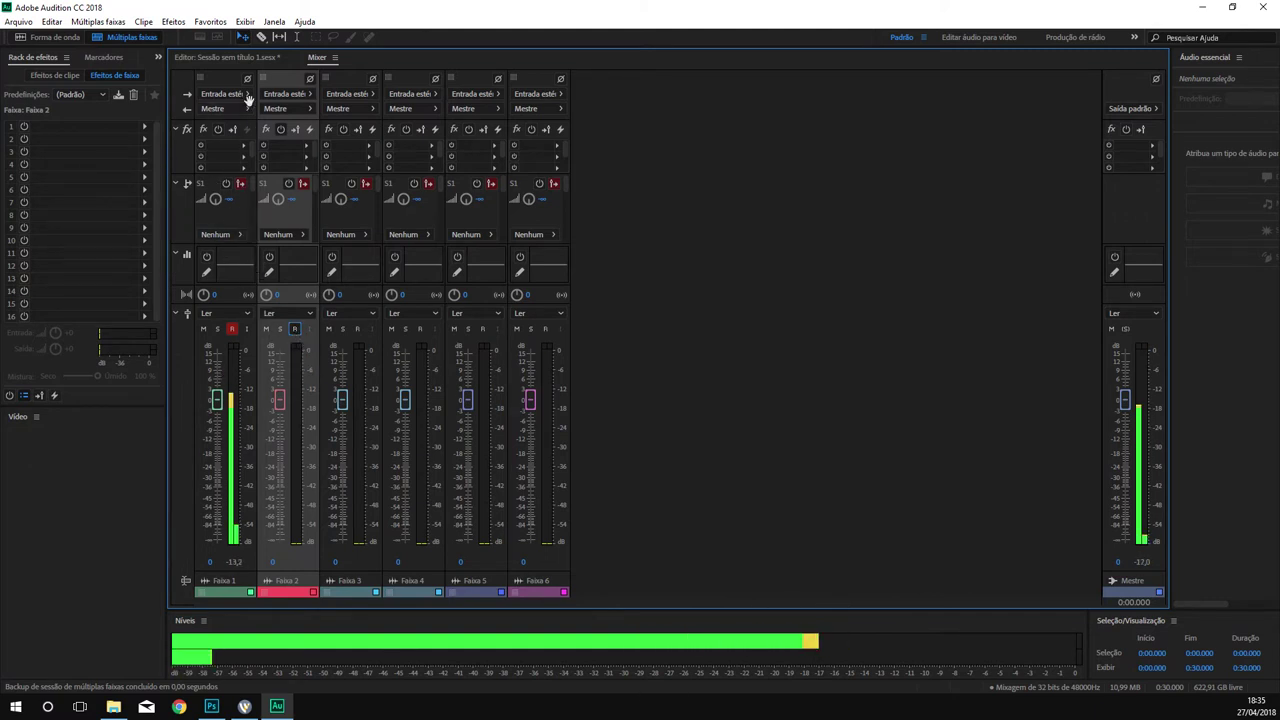
click(231, 329)
Set the input of Faixa 1 to mono [01M] In 1 and arm the track for recording
click(248, 93)
mouse_move(380, 119)
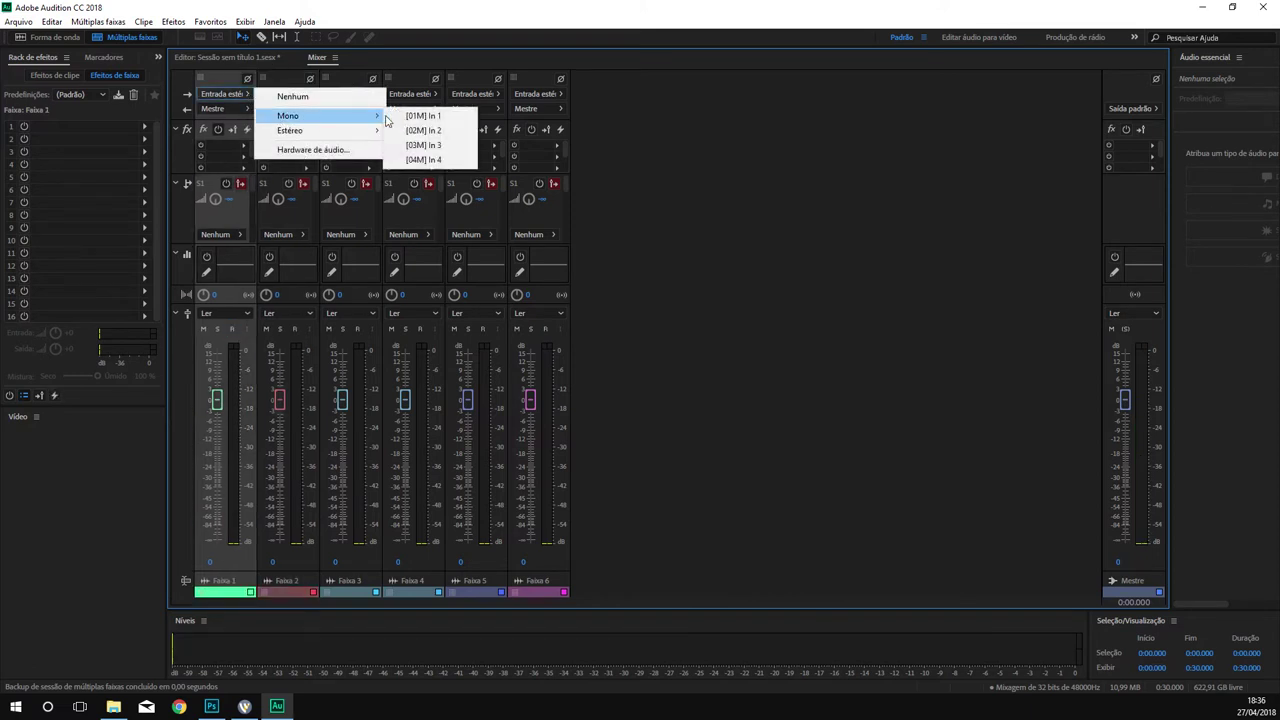
click(422, 115)
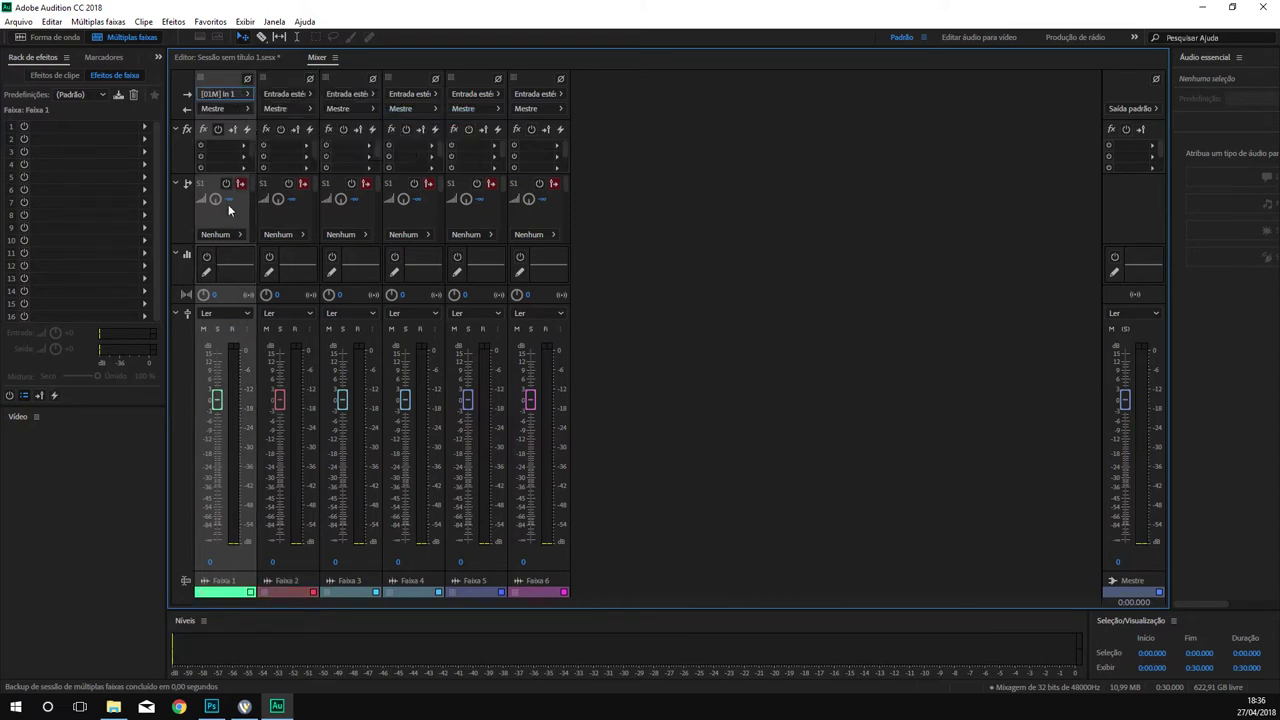
click(231, 329)
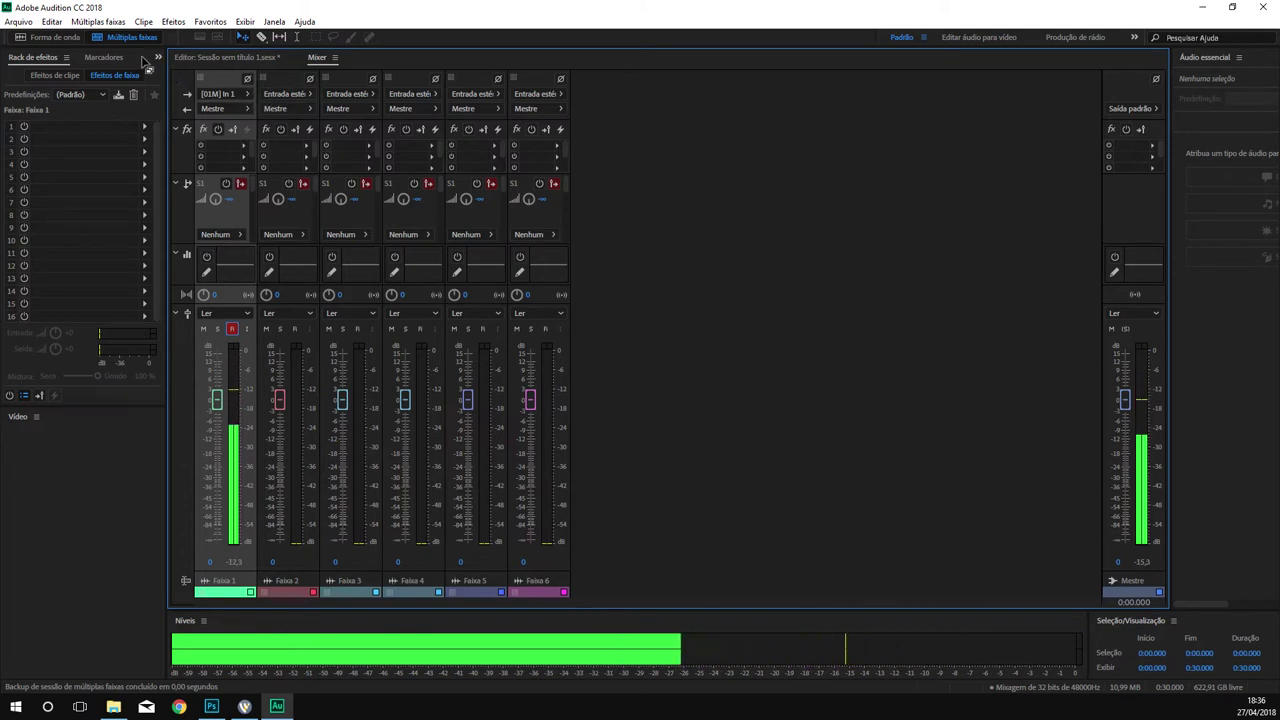
Examine the available I/O buffer sizes in the audio hardware preferences and leave them without changes
click(52, 22)
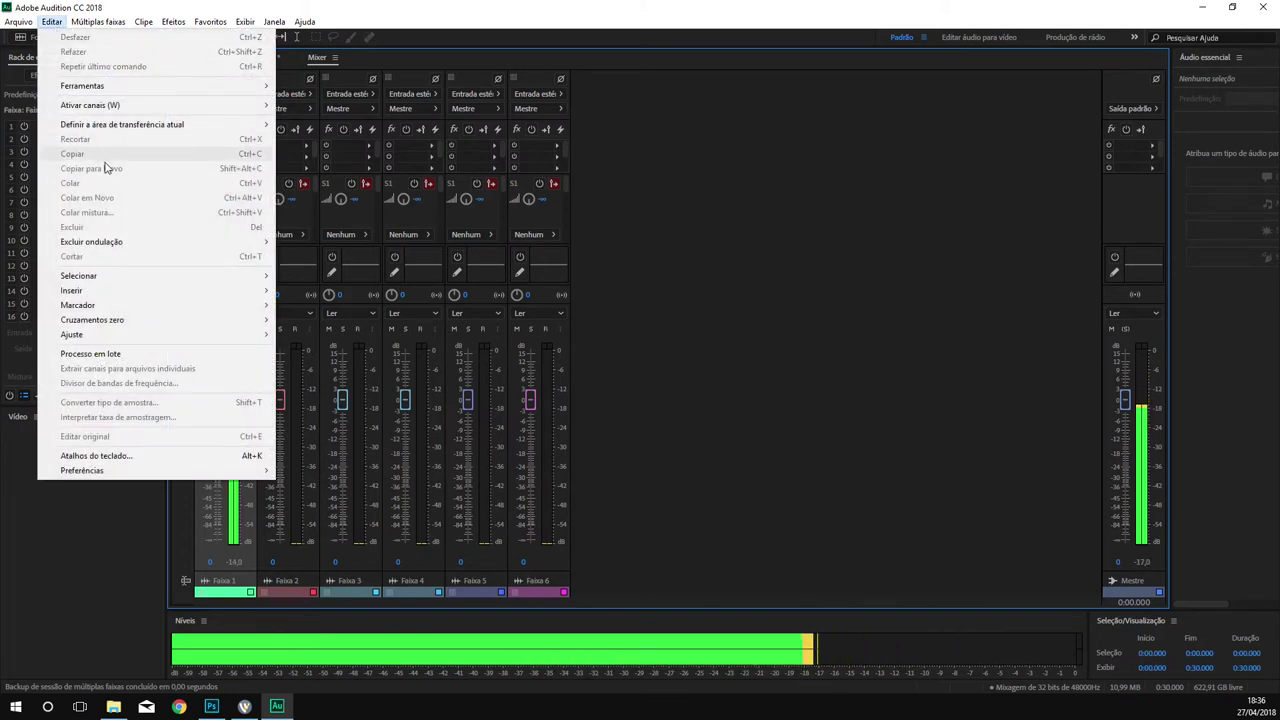
mouse_move(112, 476)
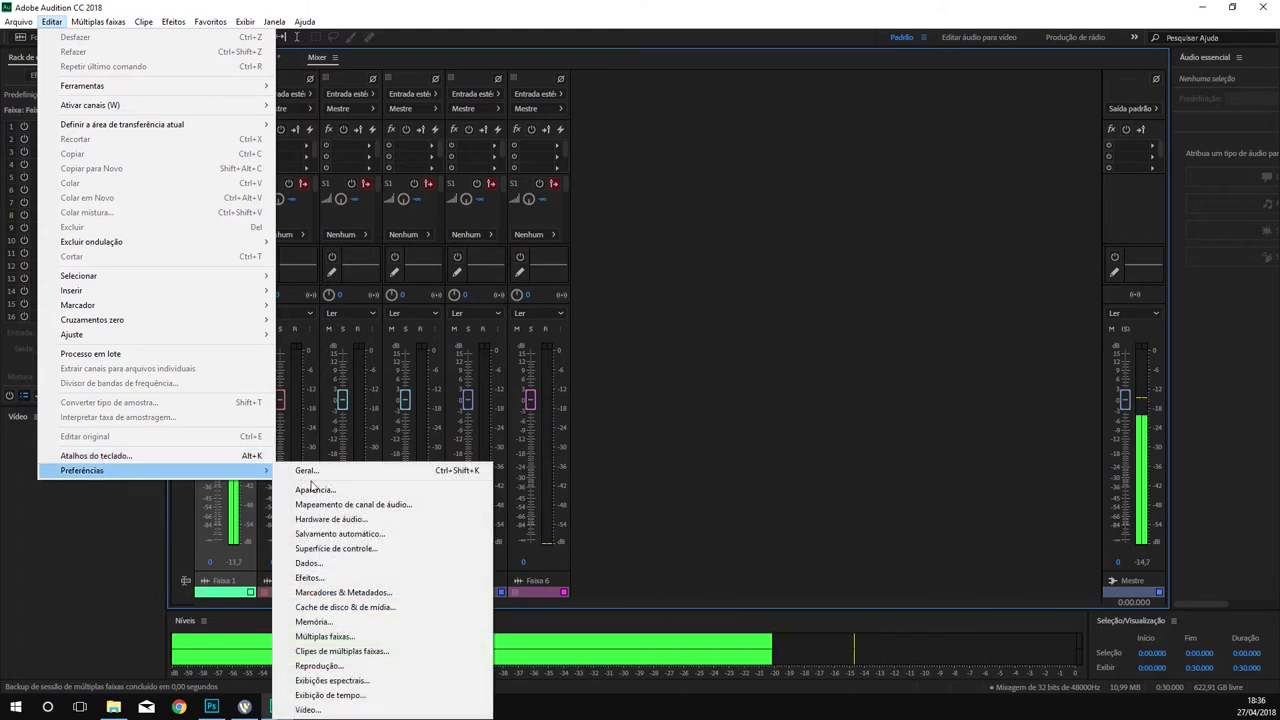
click(330, 519)
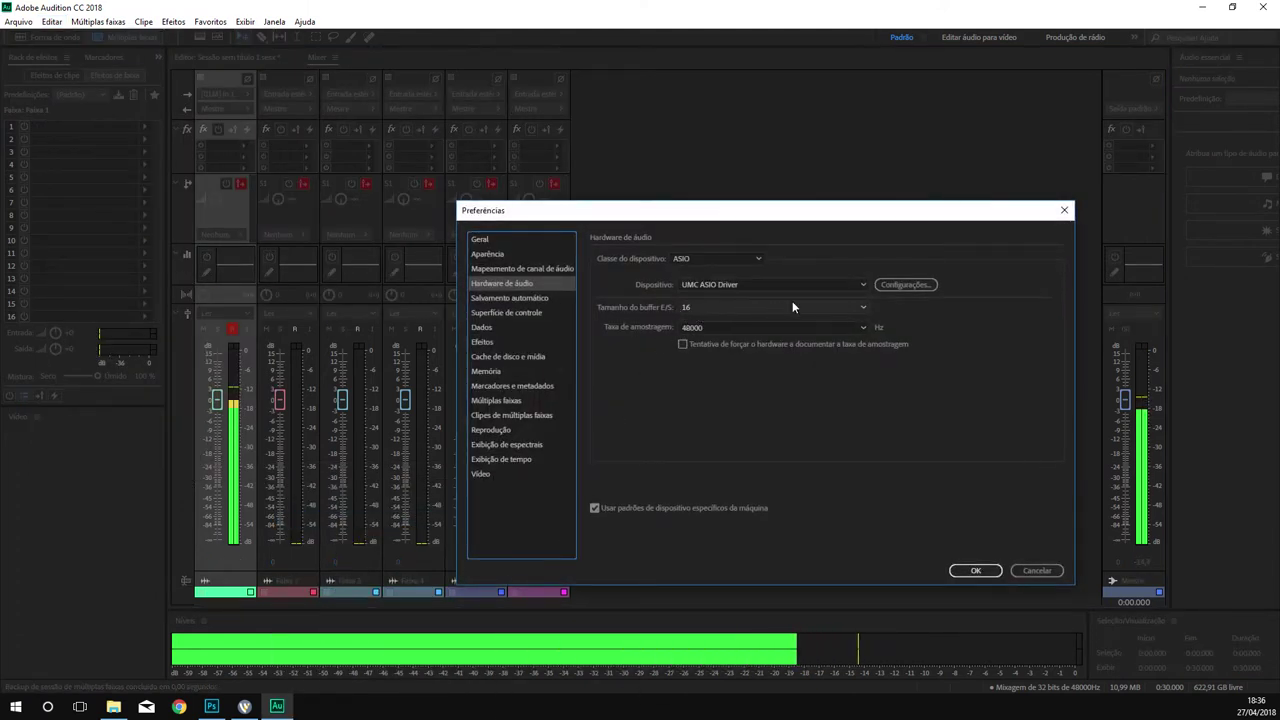
click(862, 307)
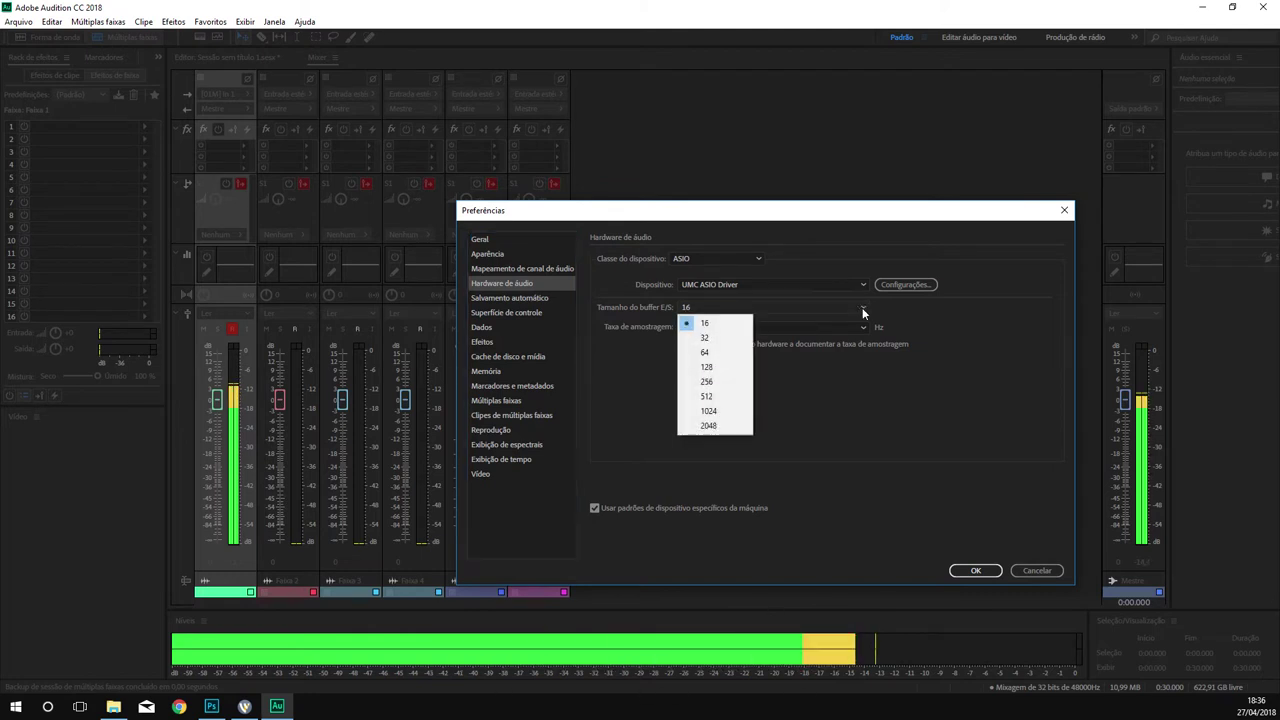
click(831, 424)
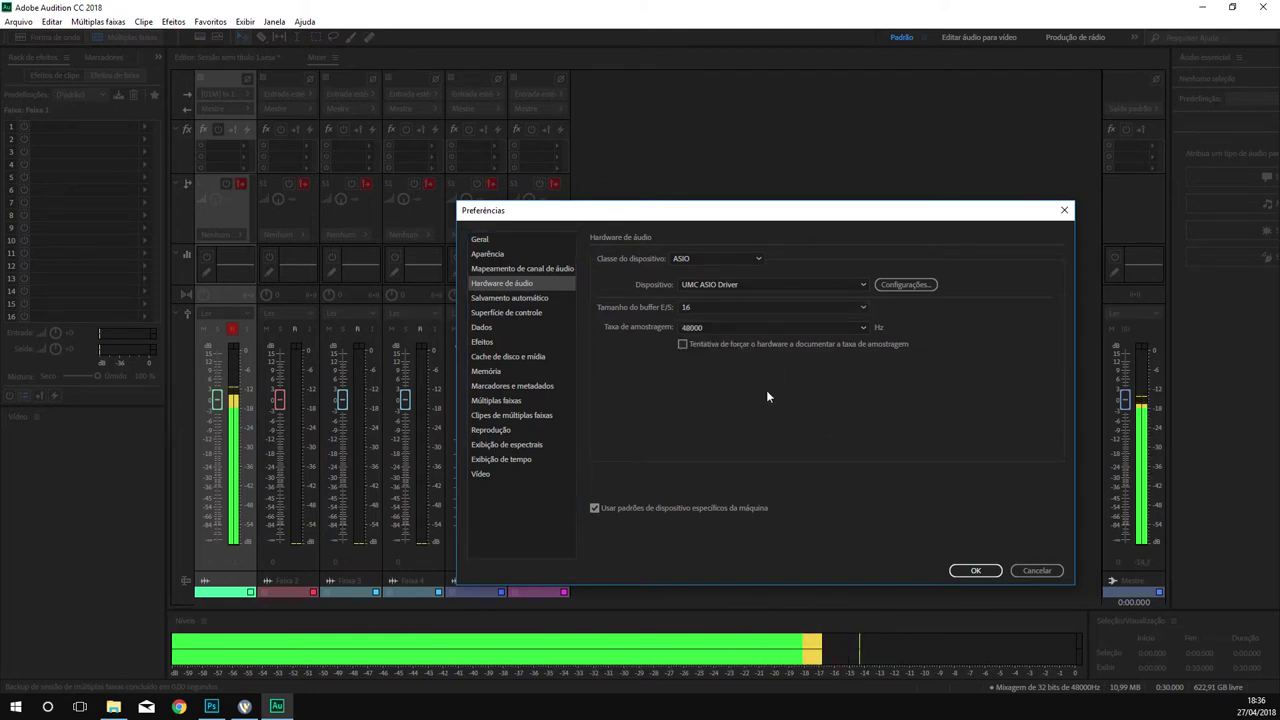
click(849, 307)
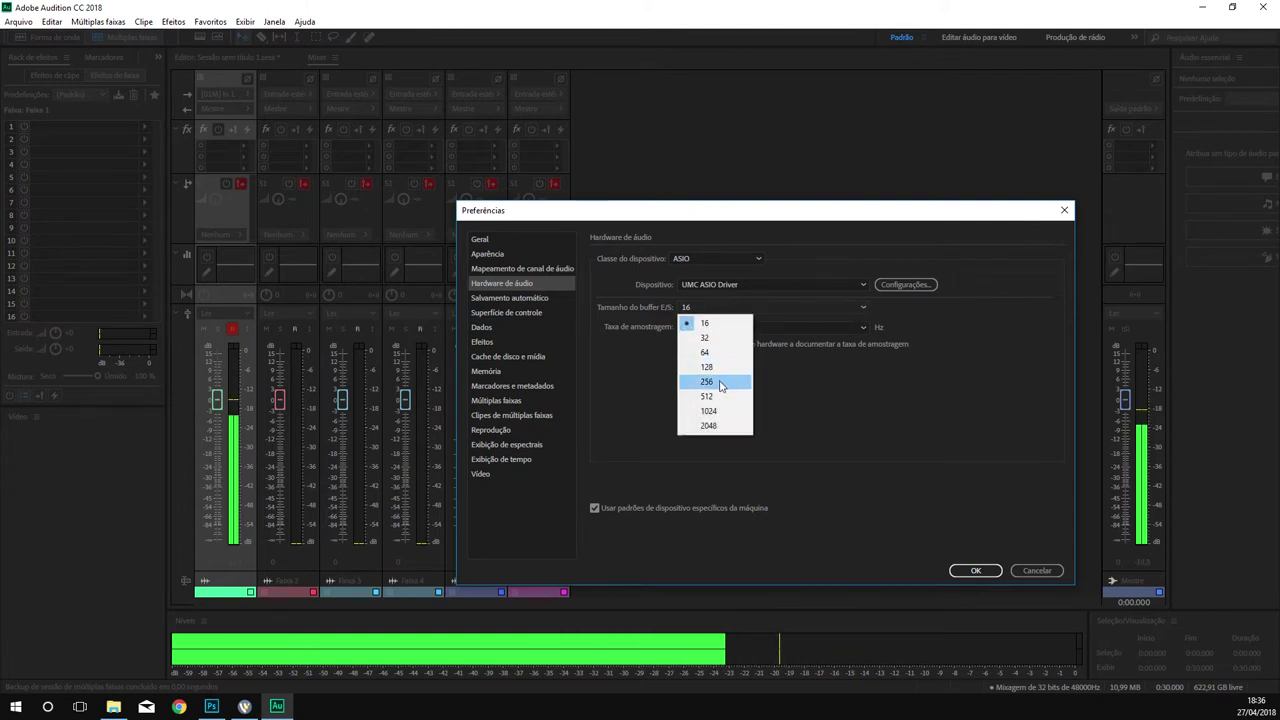
click(838, 393)
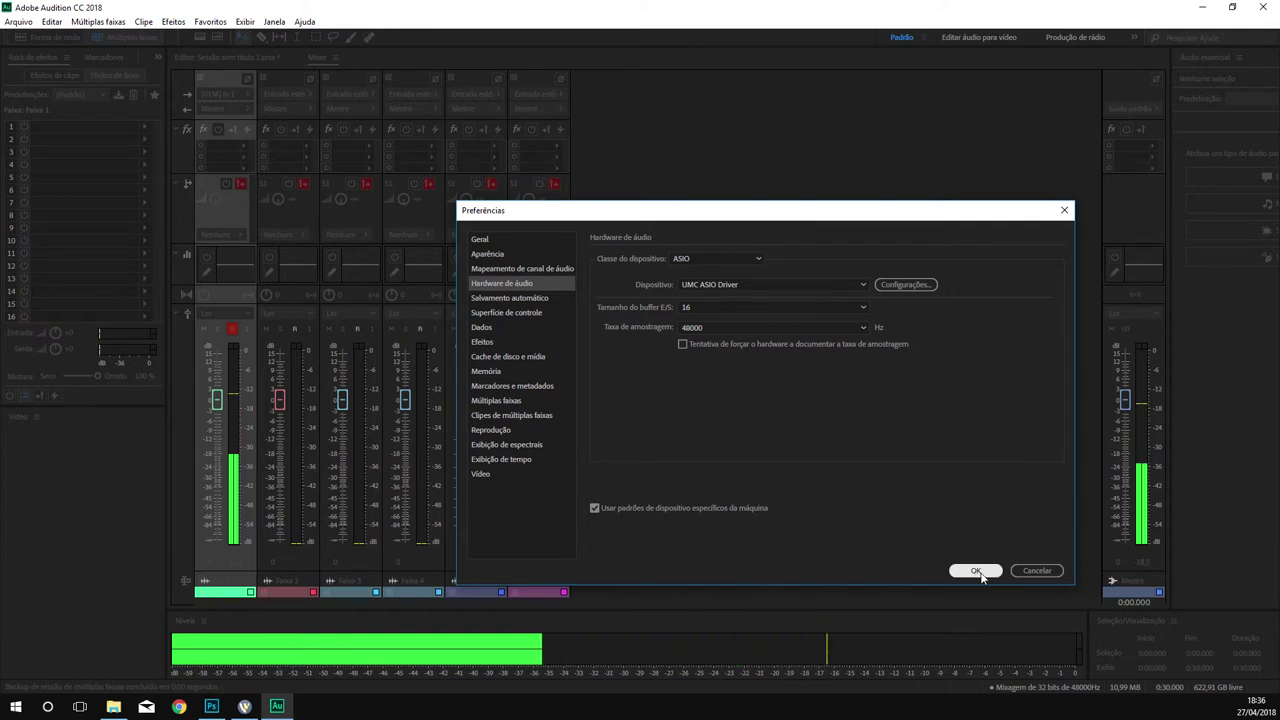
click(1037, 570)
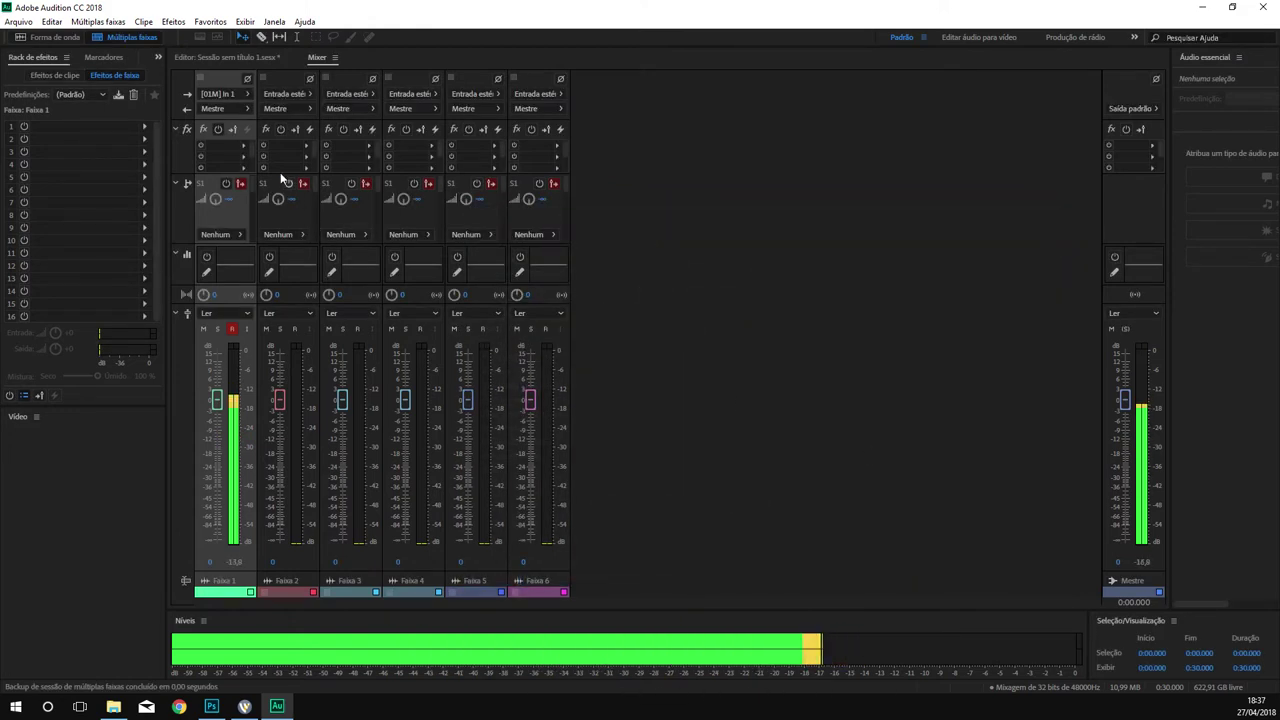
Examine the mono output options available for Faixa 1 without changing its output routing
click(248, 109)
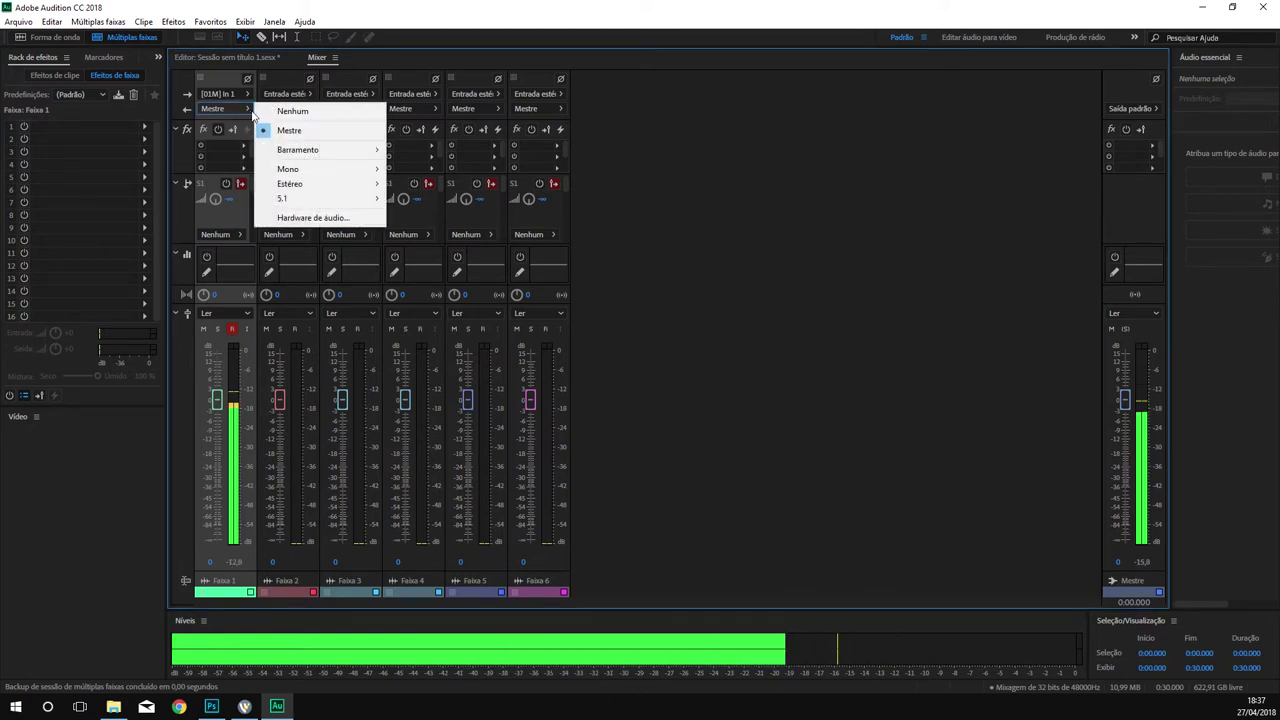
mouse_move(300, 170)
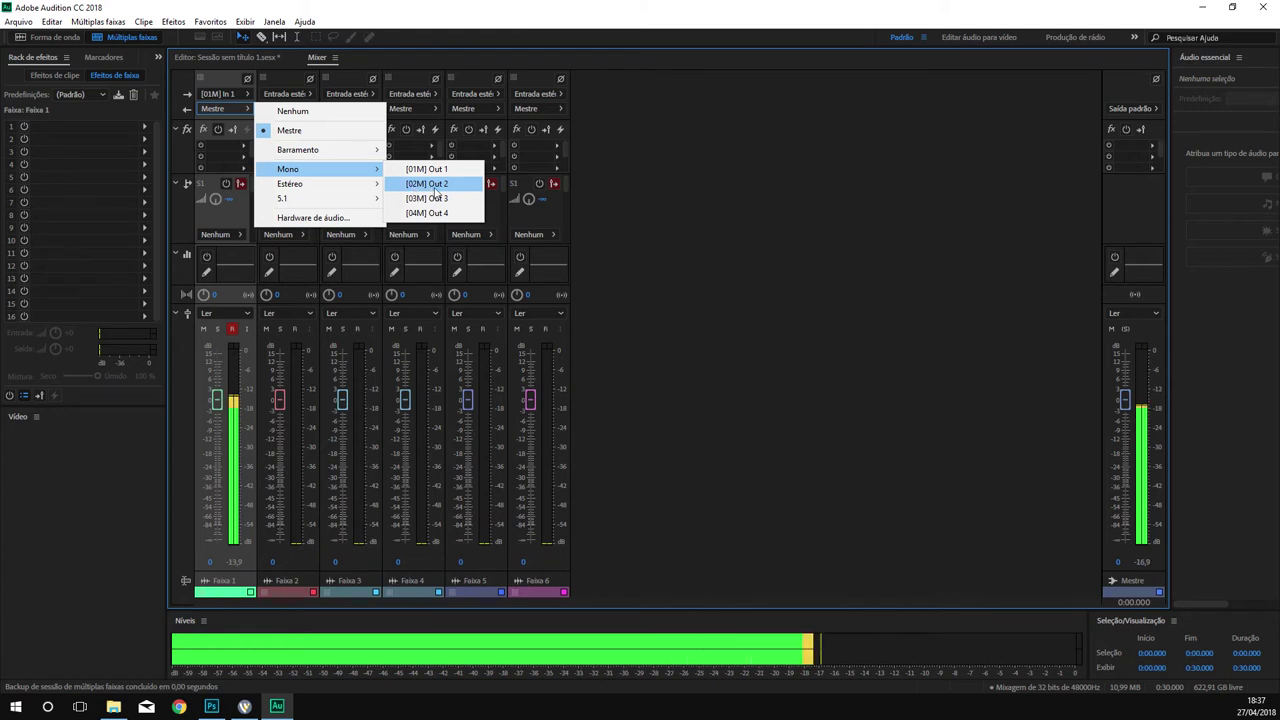
click(638, 213)
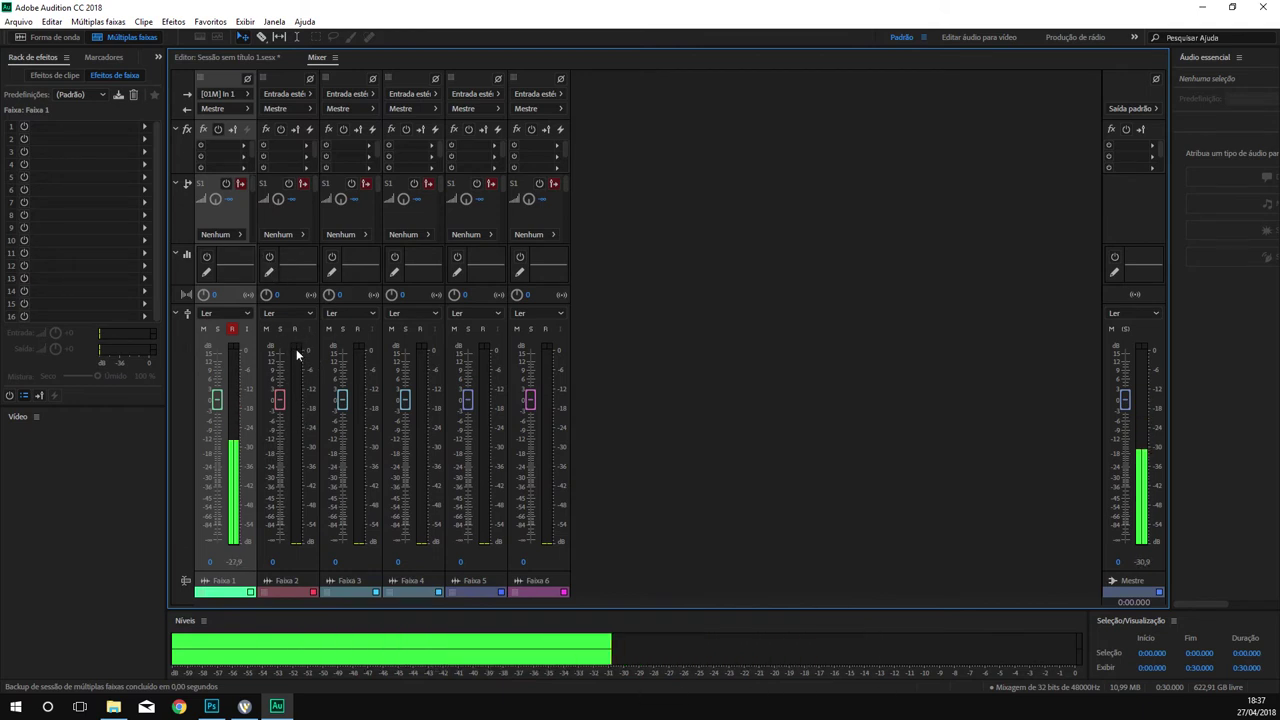
Record about 11 seconds of audio on Faixa 1 in the multitrack editor and check the recording in the waveform view
click(246, 56)
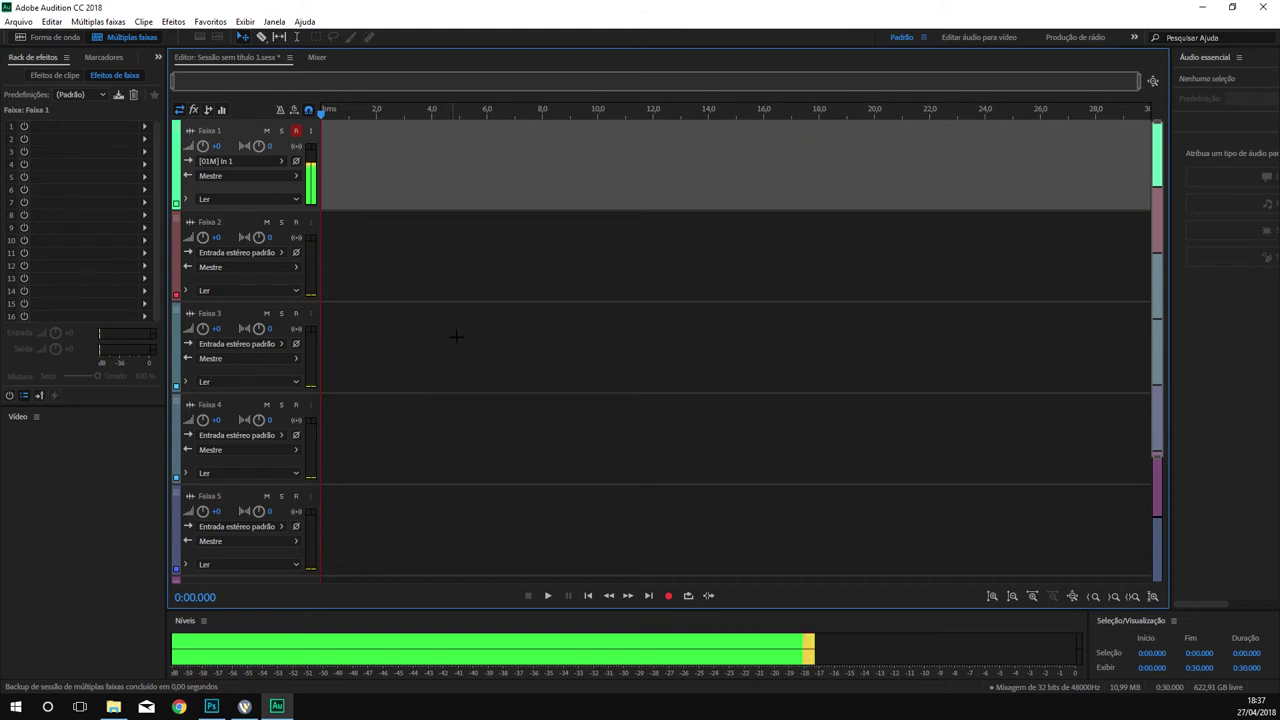
key(shift+space)
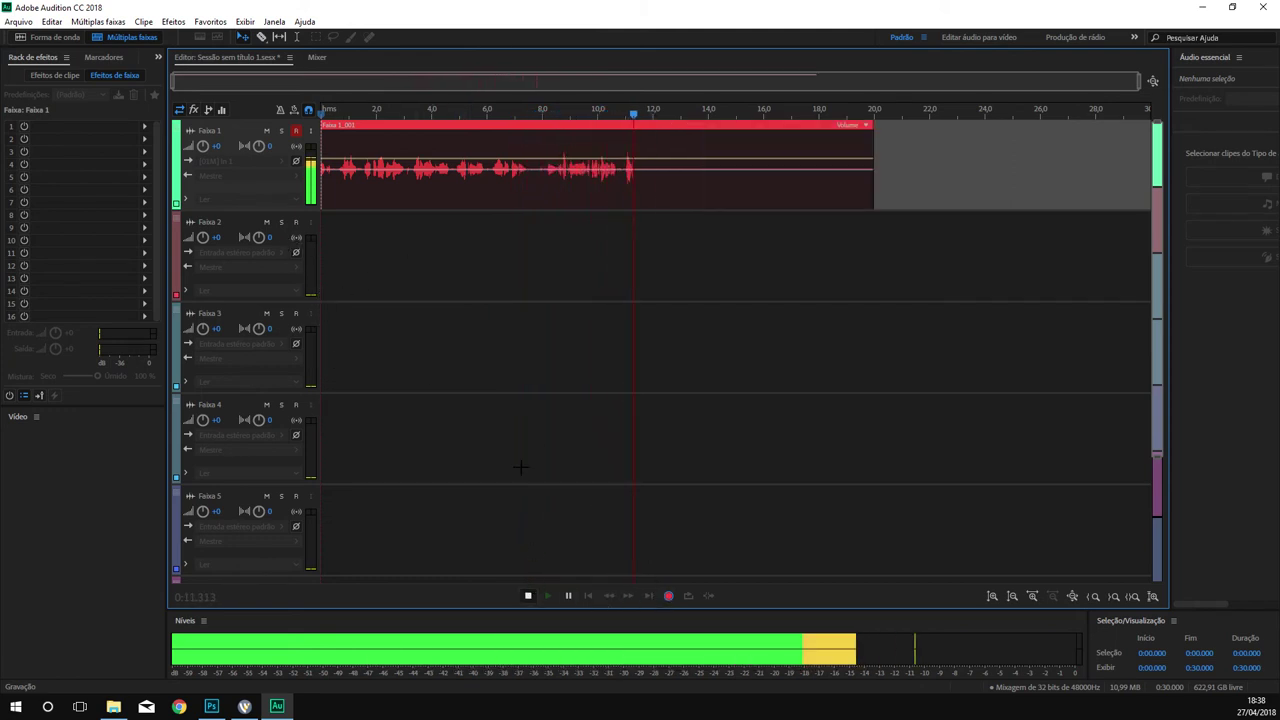
key(space)
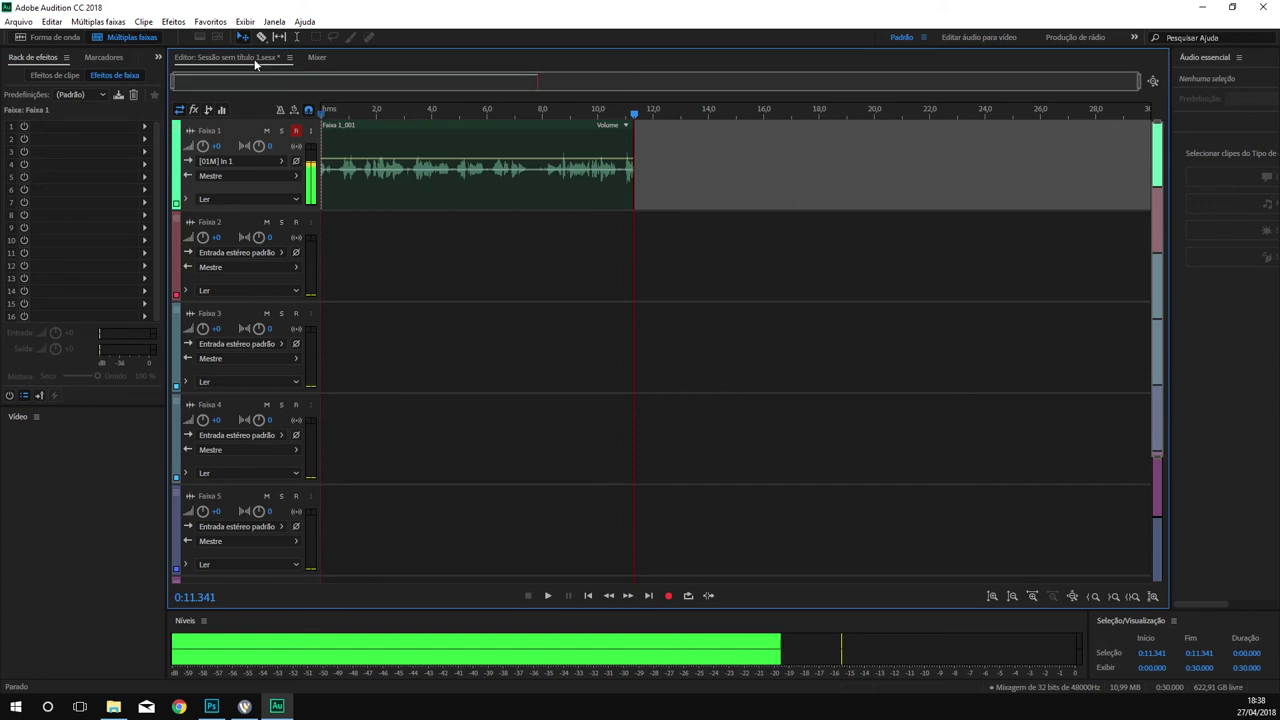
click(72, 37)
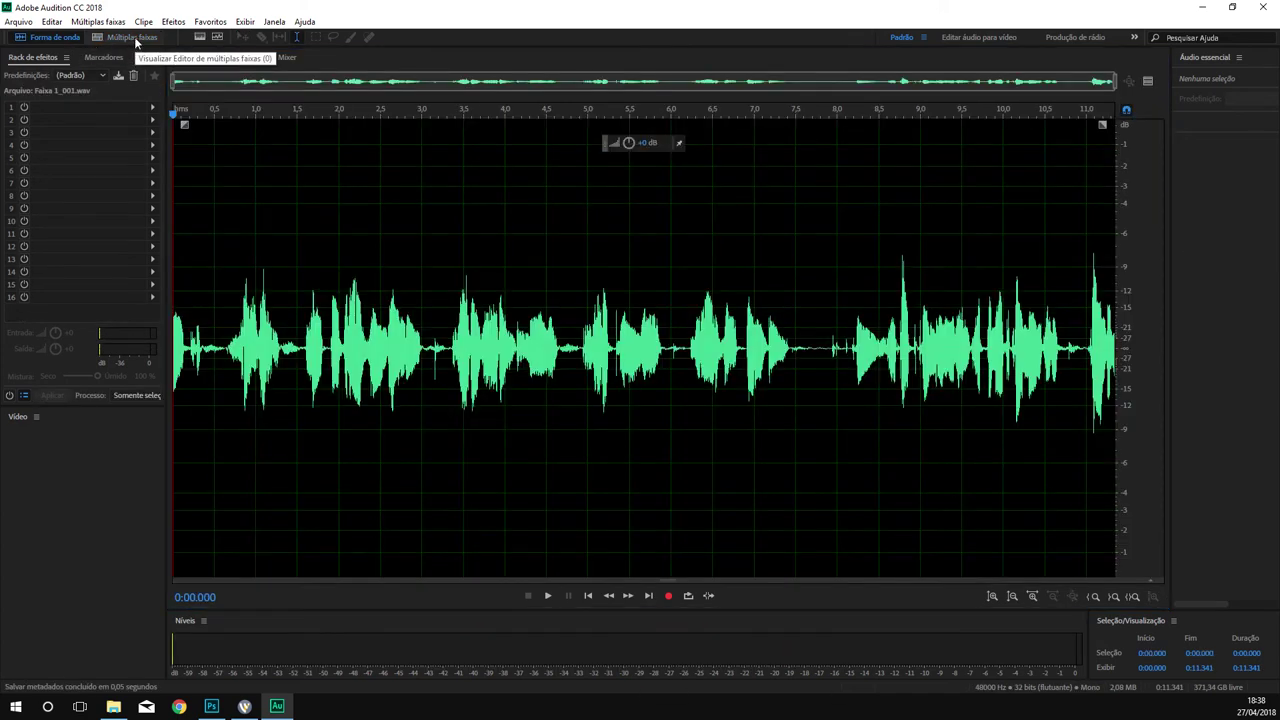
click(118, 40)
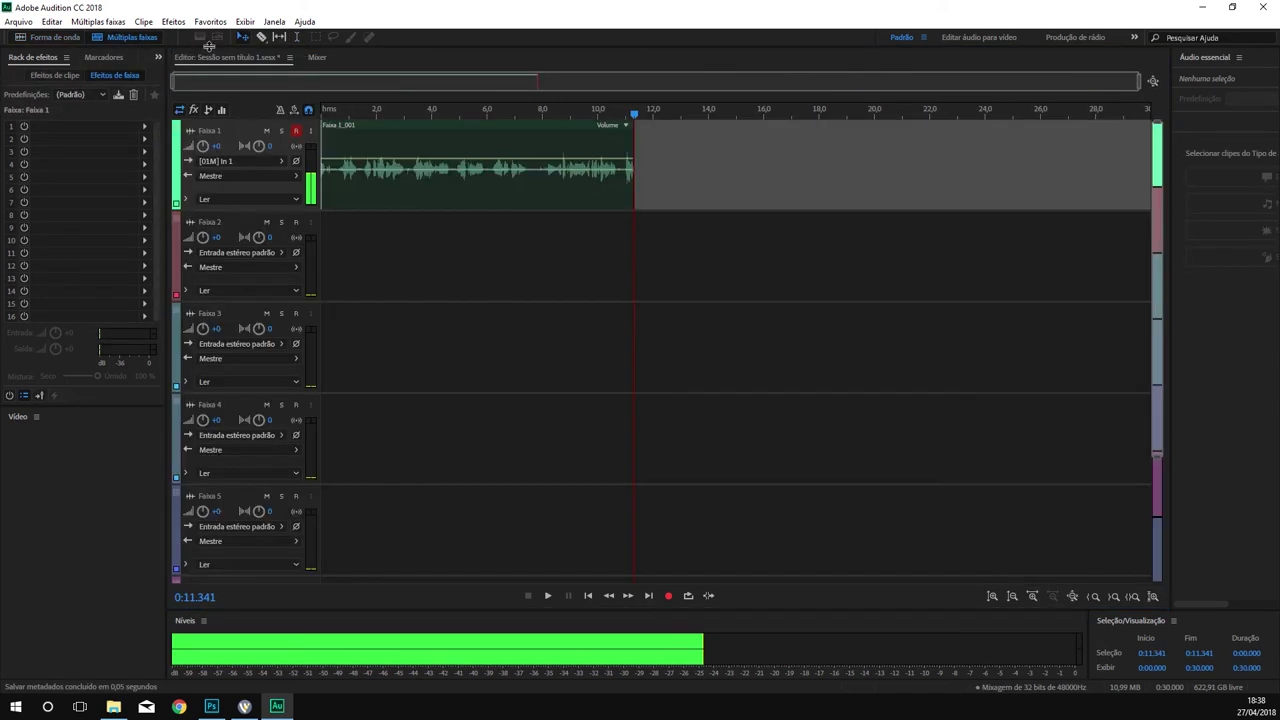
Assign mono inputs in the mixer: [02M] In 2 to Faixa 2, [03M] In 3 to Faixa 3 and [04M] In 4 to Faixa 4
click(316, 57)
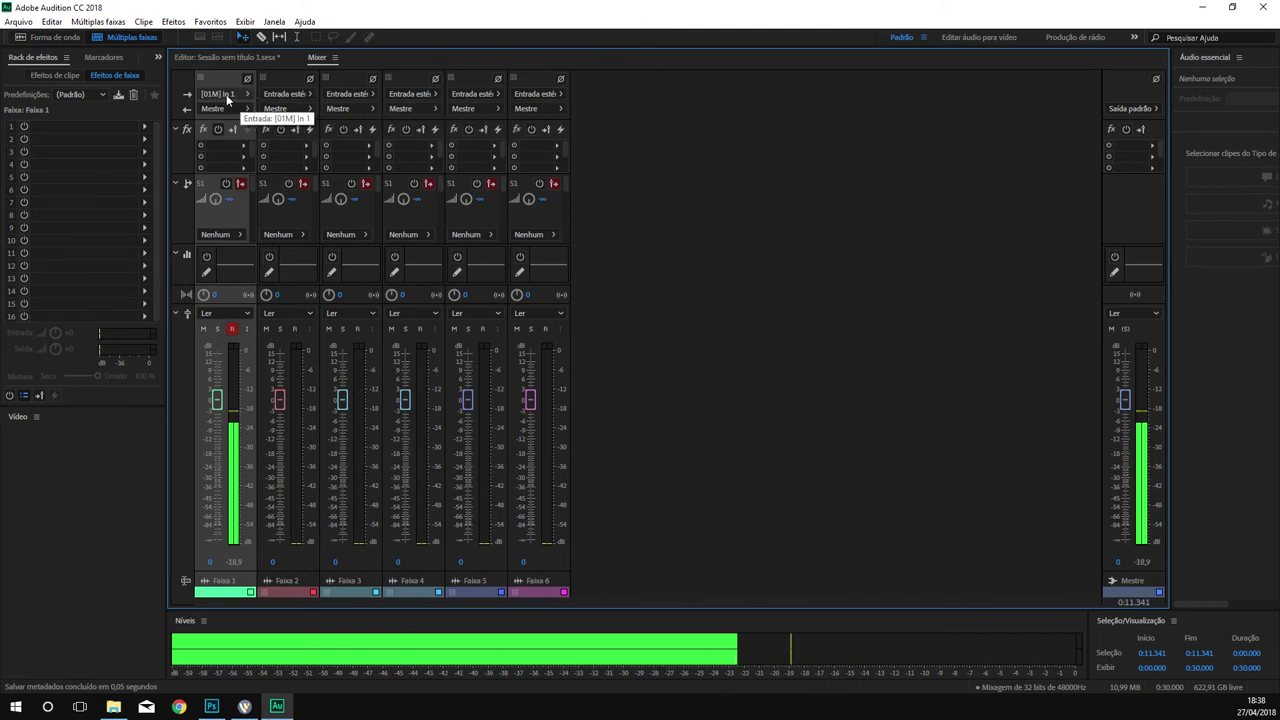
click(285, 94)
mouse_move(360, 116)
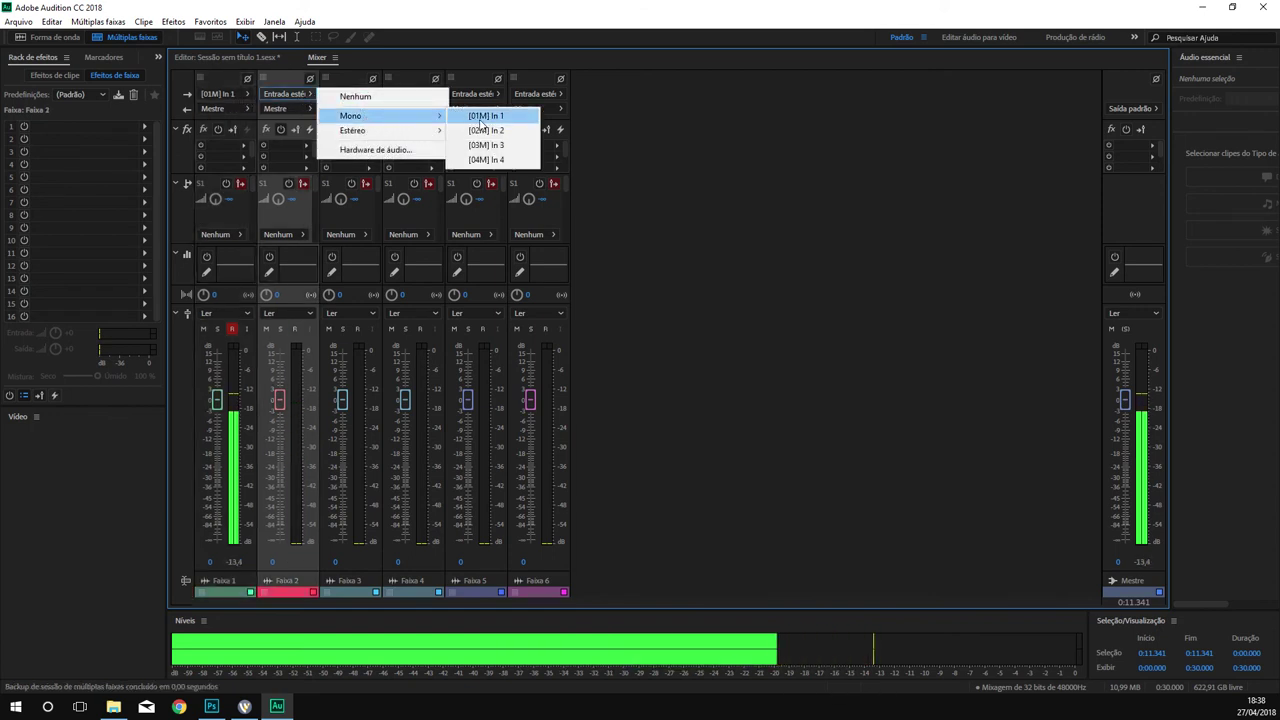
click(482, 130)
click(347, 94)
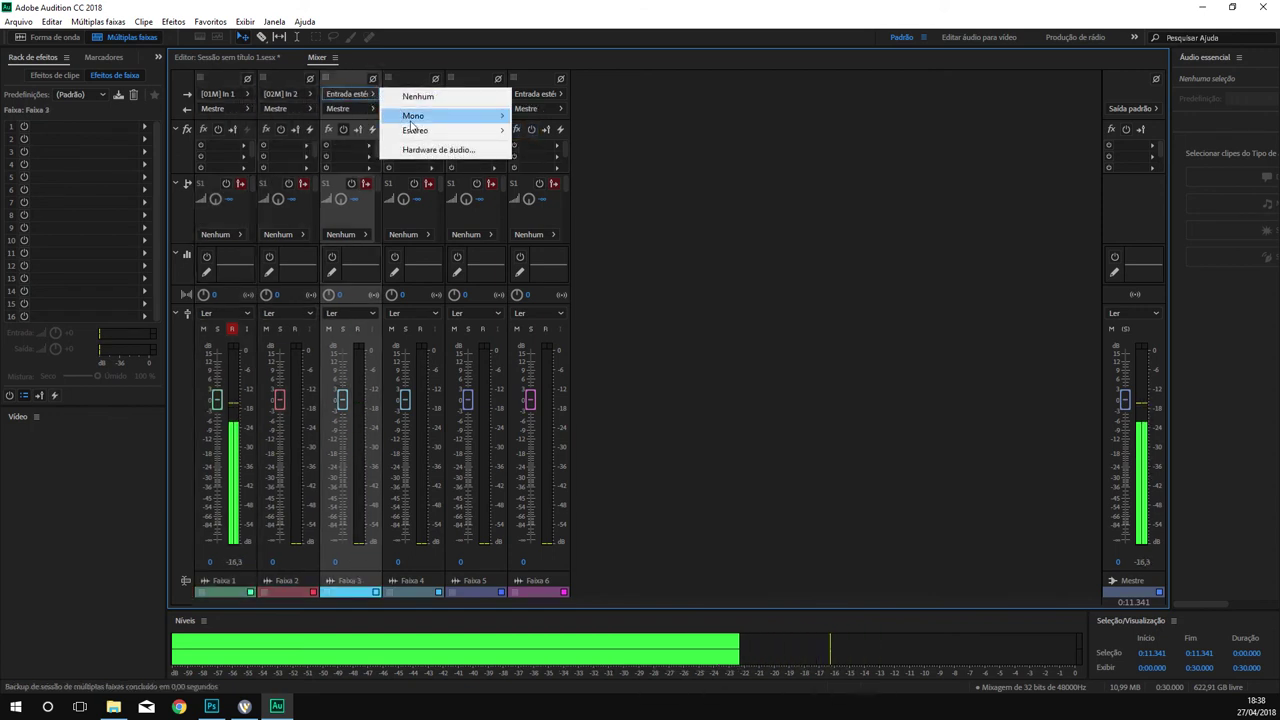
mouse_move(440, 116)
click(549, 145)
click(410, 94)
mouse_move(488, 120)
click(611, 159)
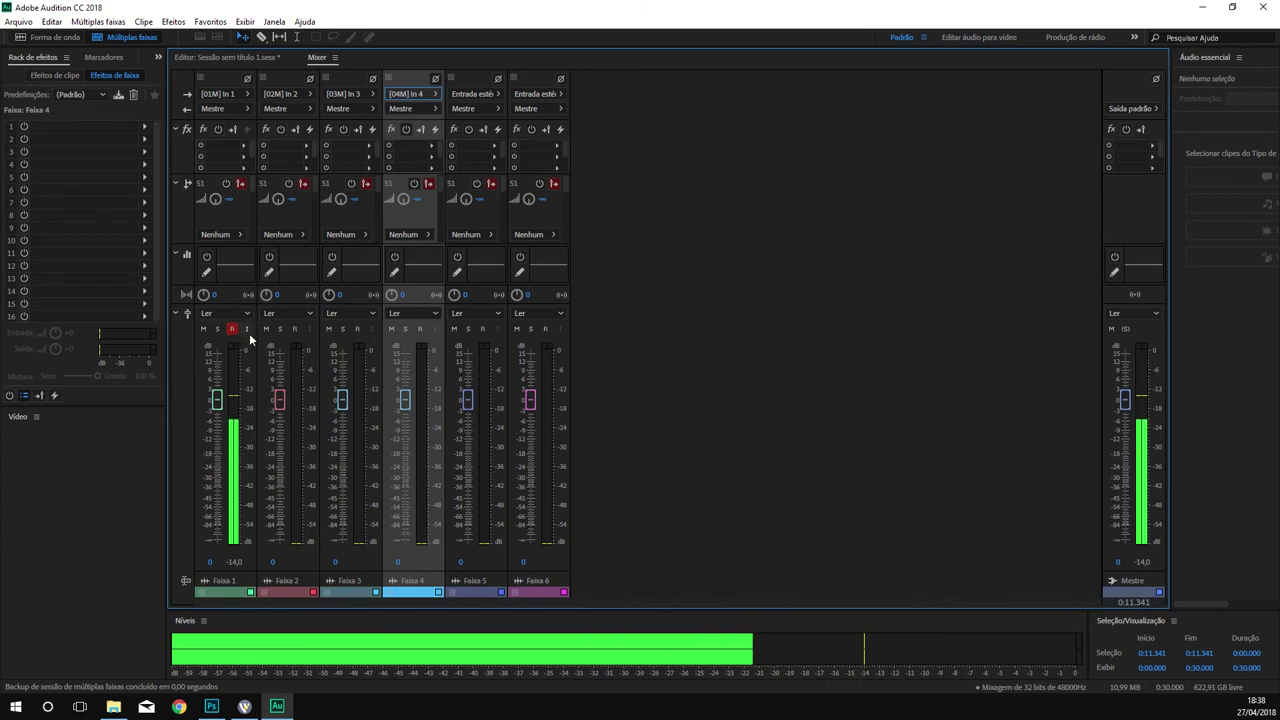
Arm Faixa 2, Faixa 3 and Faixa 4 for recording in the mixer and disarm them again, keeping Faixa 1 armed
click(294, 329)
click(356, 329)
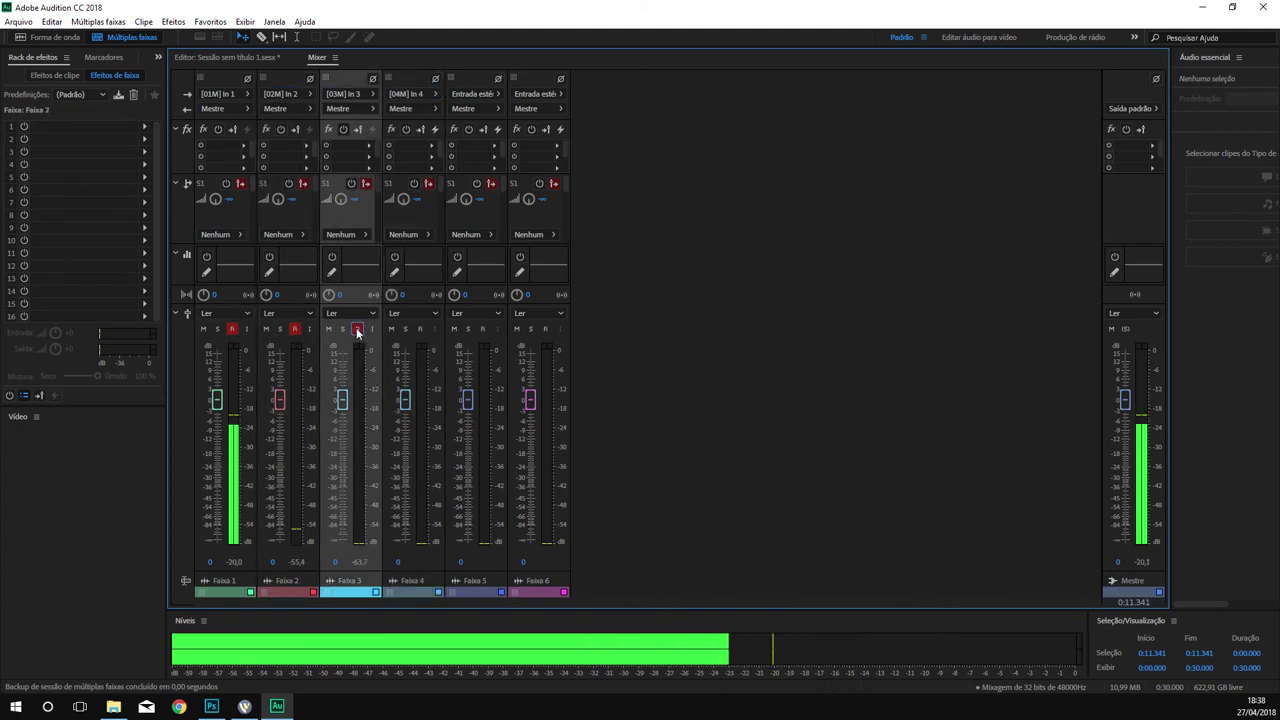
click(420, 329)
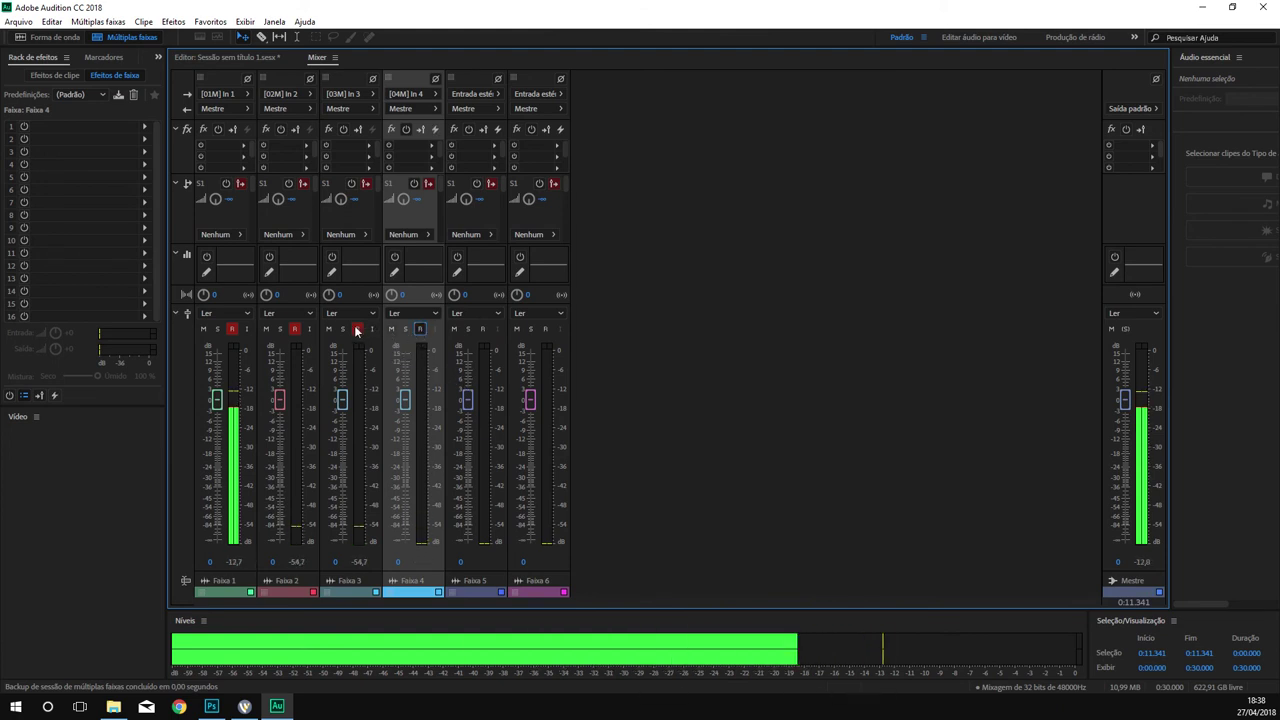
click(356, 329)
click(294, 329)
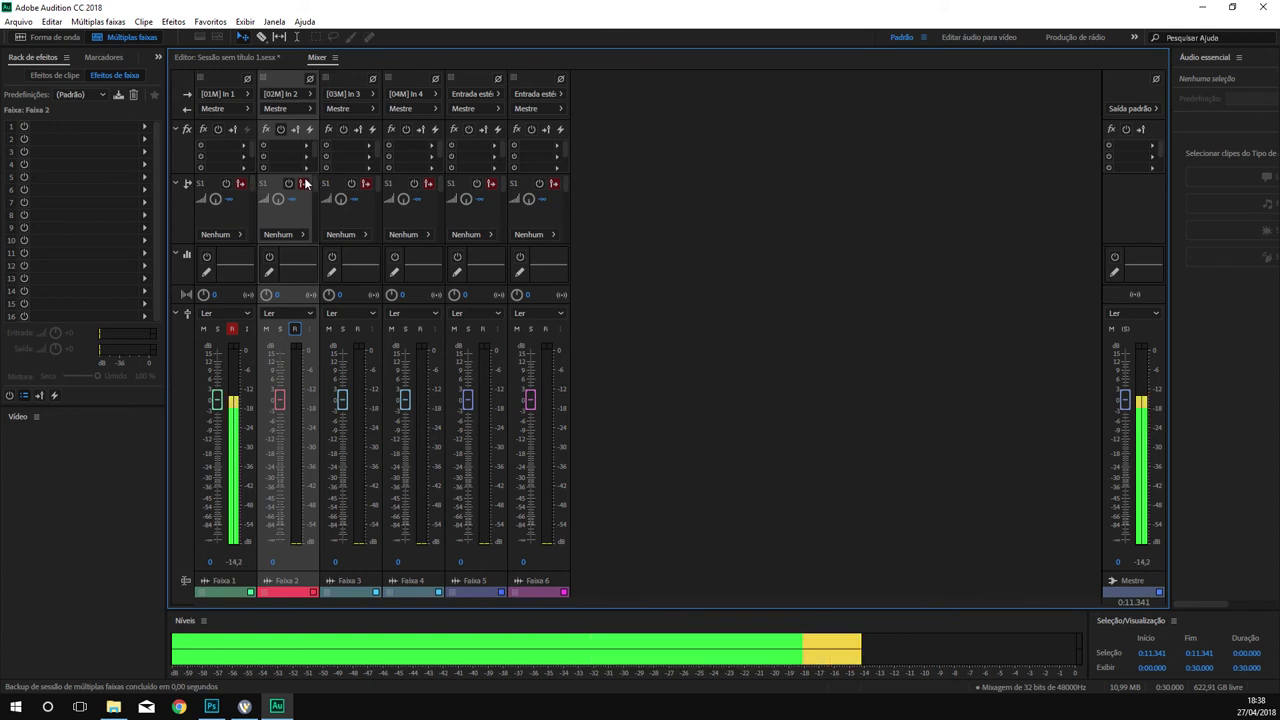
Record a second take on the armed Faixa 1 in the multitrack editor, starting at 0:11.341 after the first clip
click(252, 57)
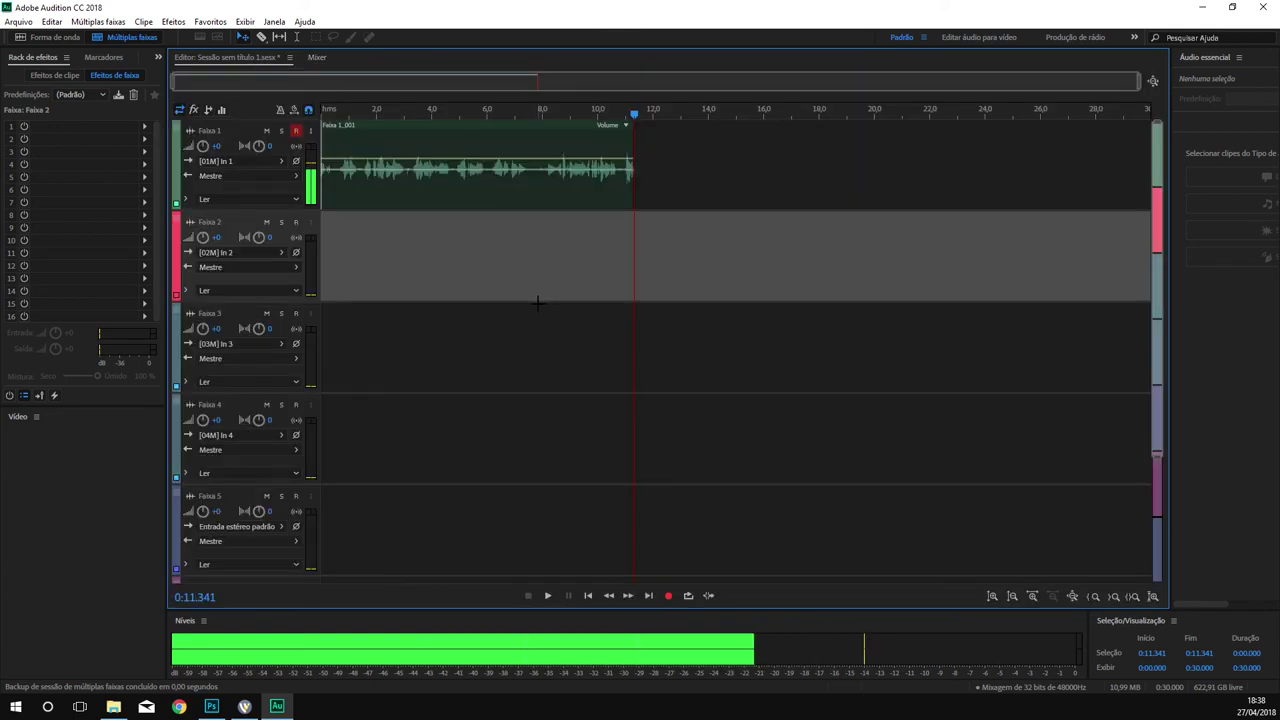
click(667, 596)
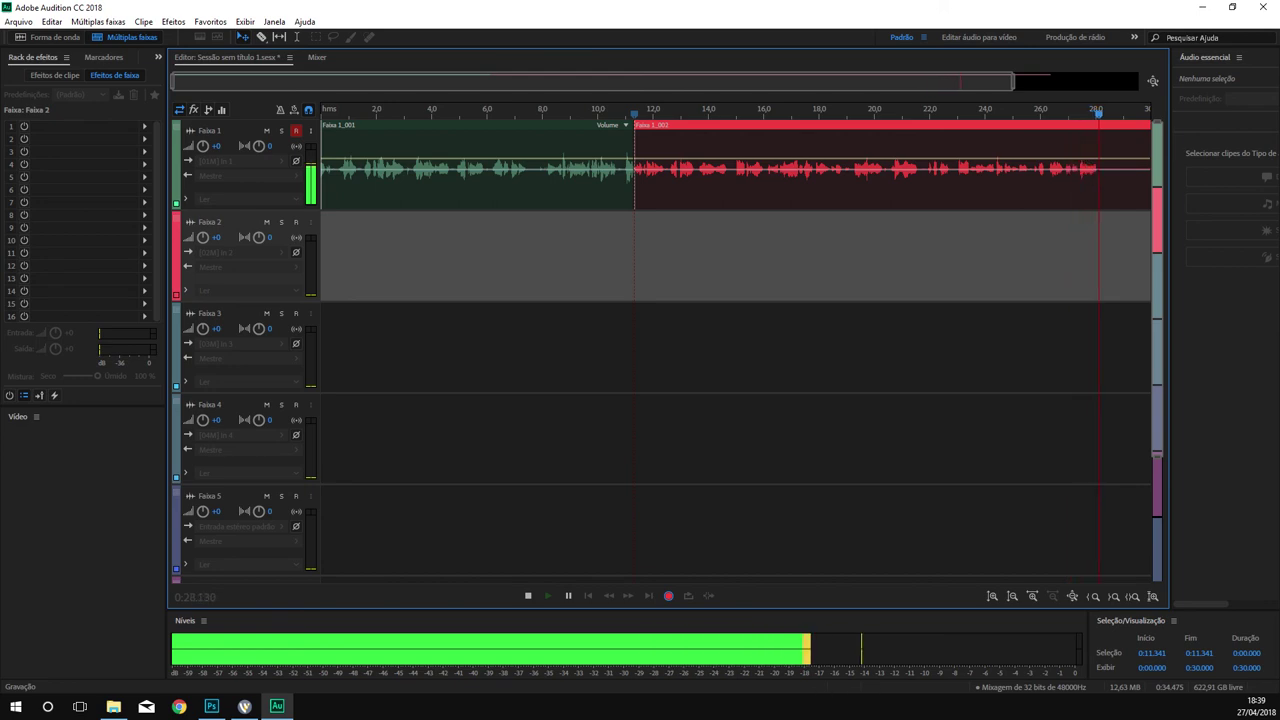
key(space)
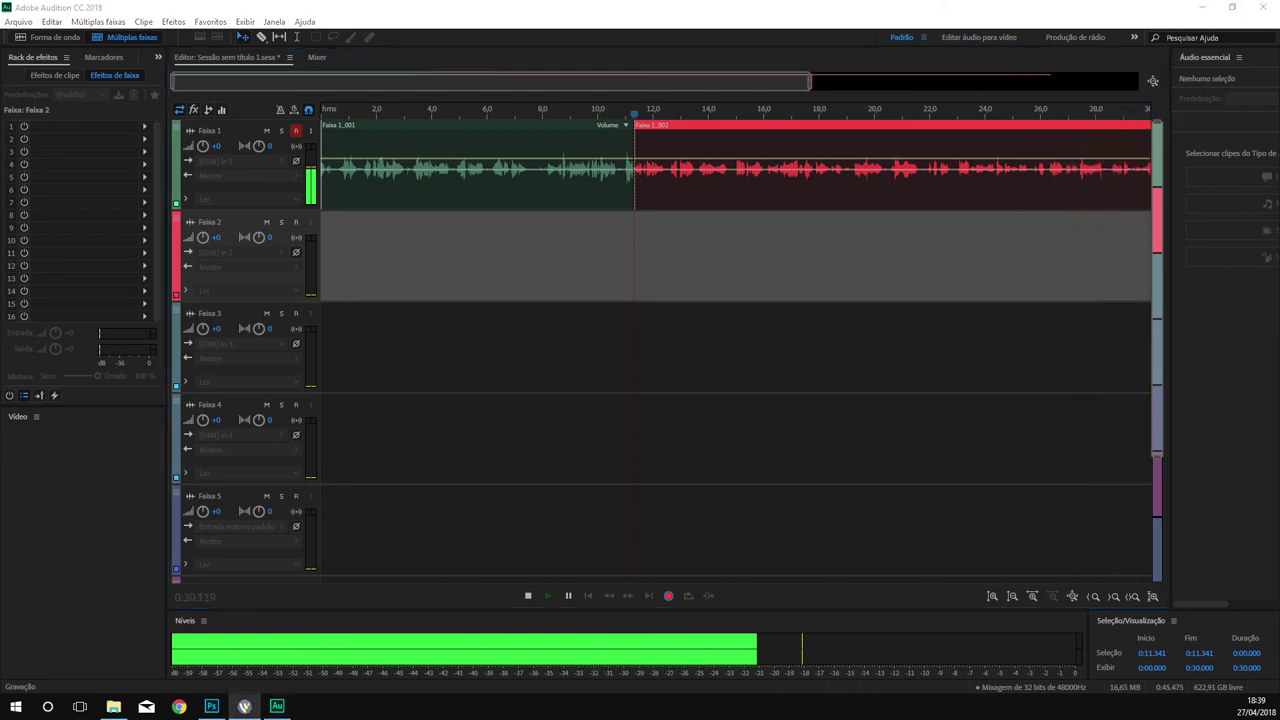